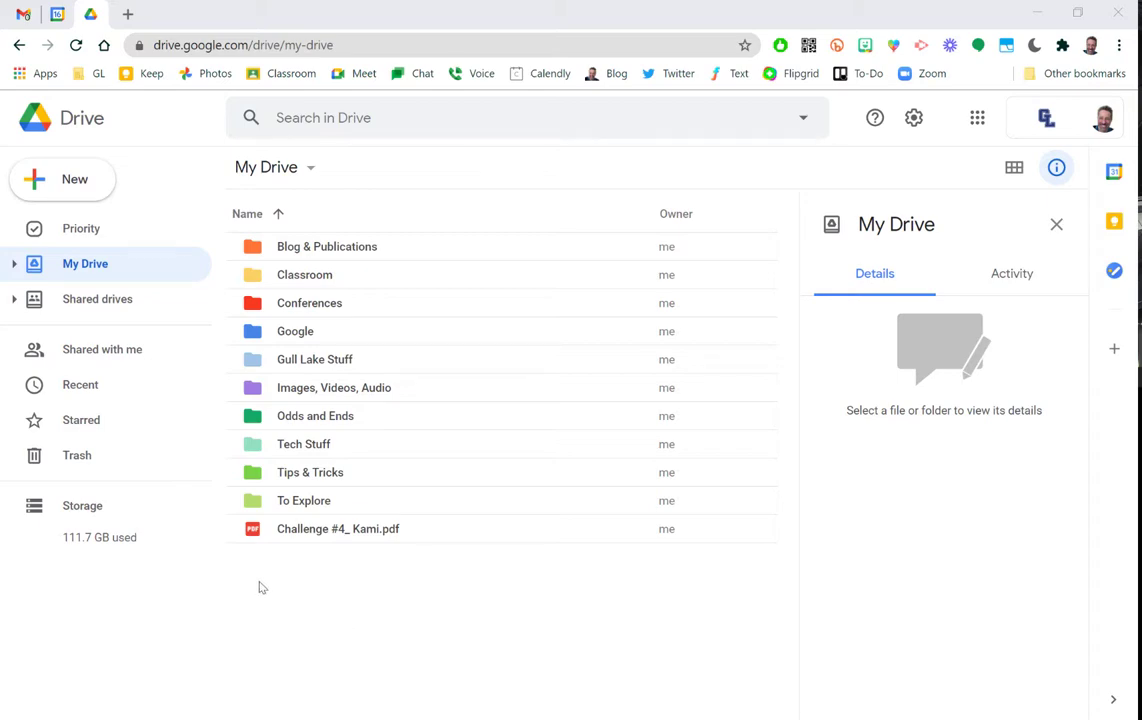
Open Challenge #4_ Kami.pdf from My Drive and show the apps that can open it.
{"action": "double_click", "coordinate": [315, 529]}
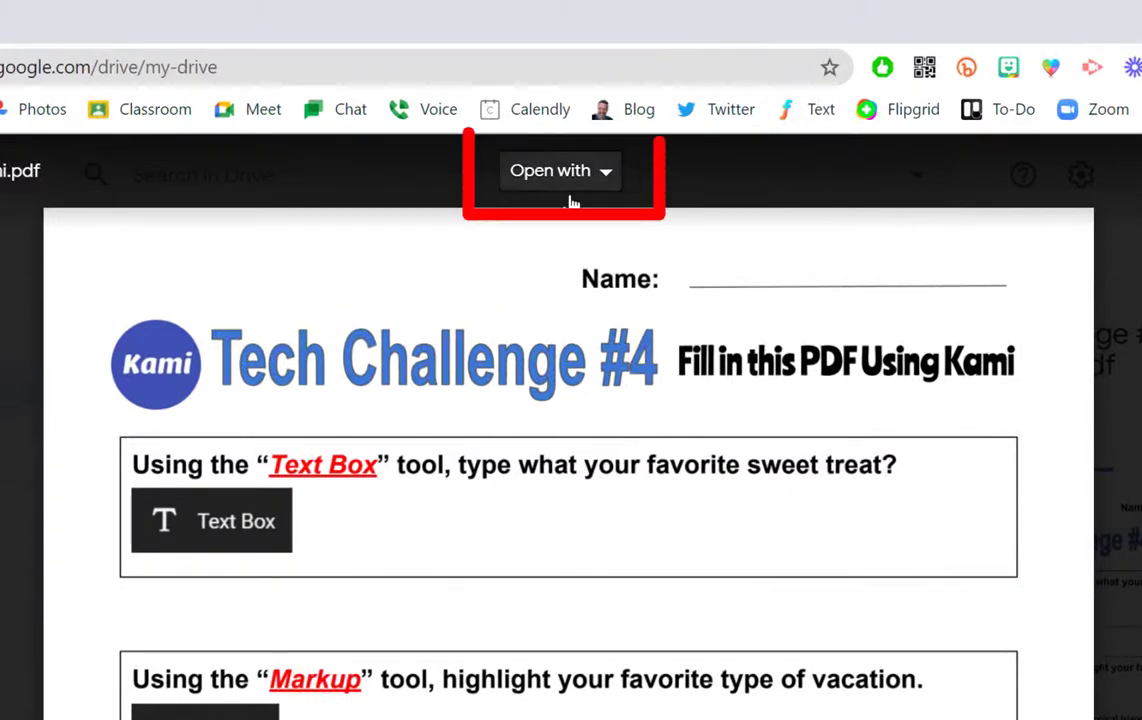
{"action": "left_click", "coordinate": [612, 178]}
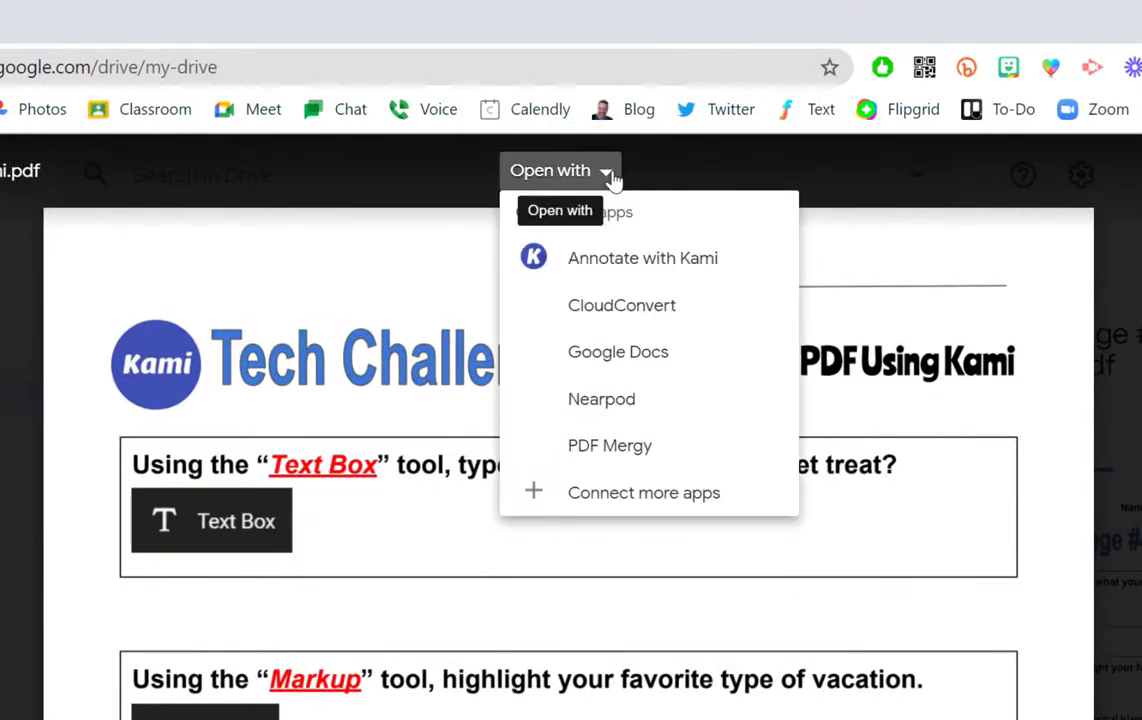
Open the worksheet with Annotate with Kami.
{"action": "left_click", "coordinate": [726, 255]}
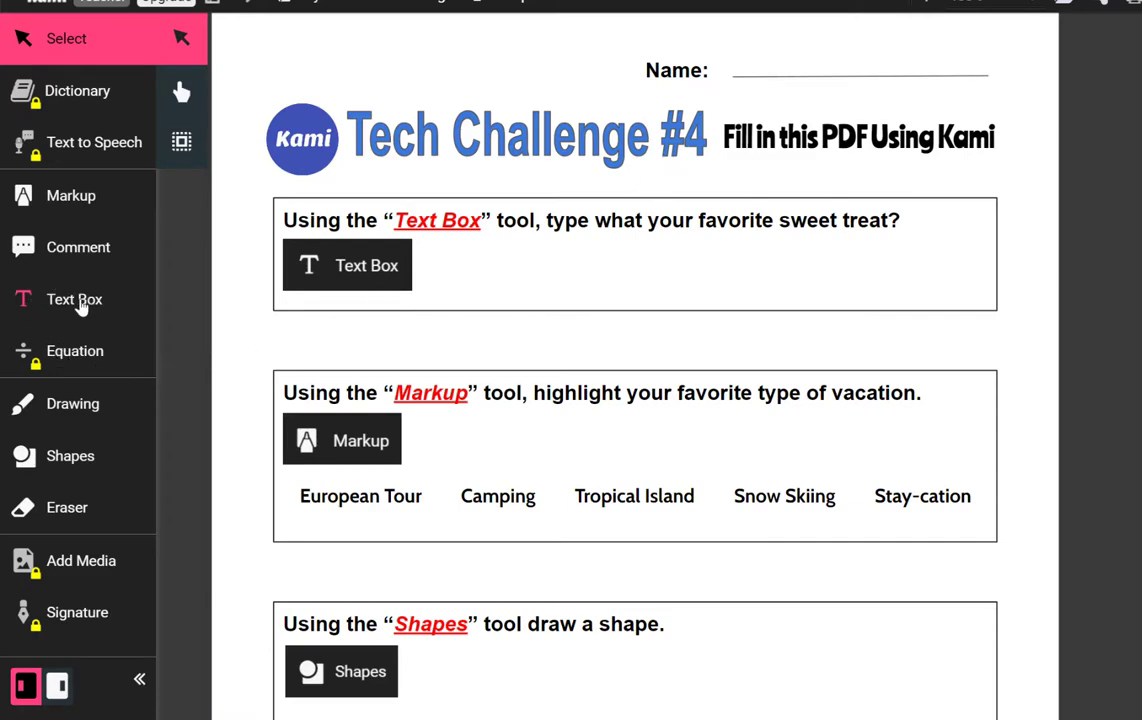
Add a text box on the Name line containing the student's name.
{"action": "left_click", "coordinate": [80, 304]}
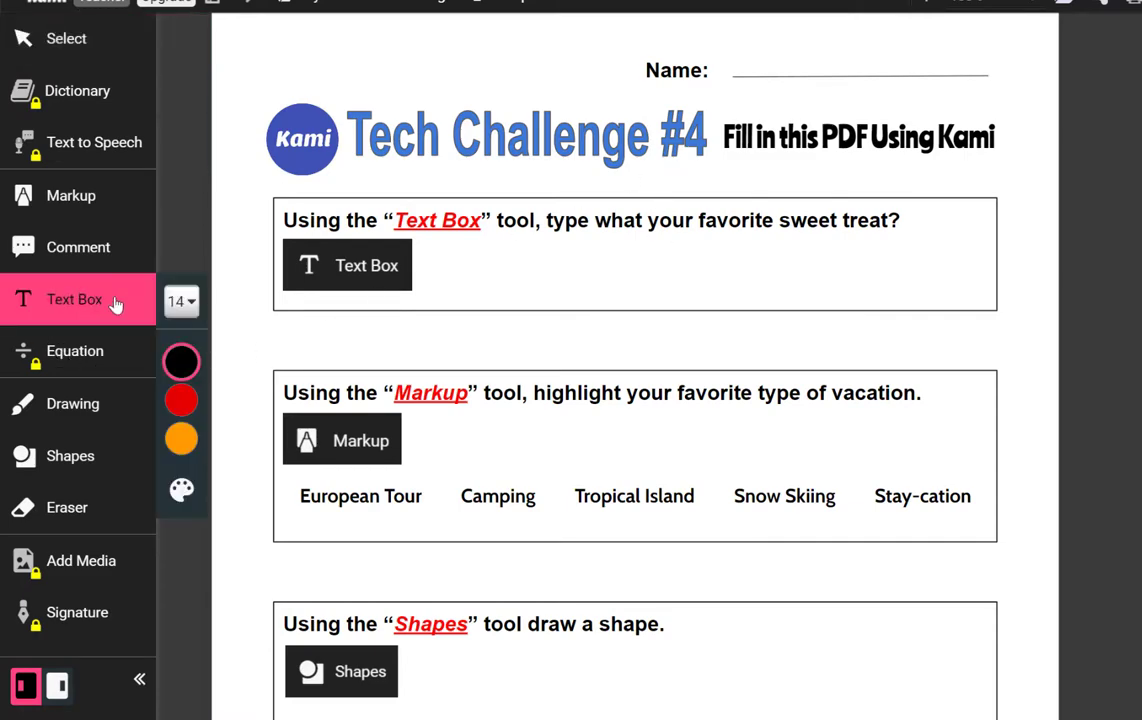
{"action": "mouse_move", "coordinate": [180, 360]}
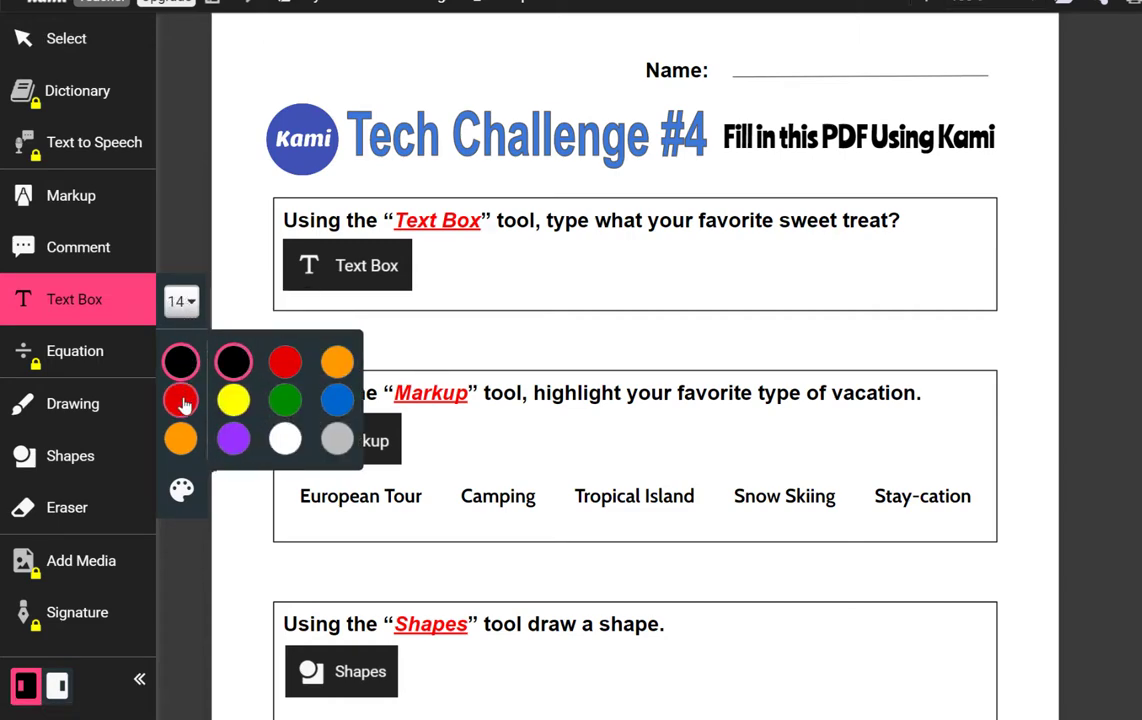
{"action": "left_click", "coordinate": [335, 402]}
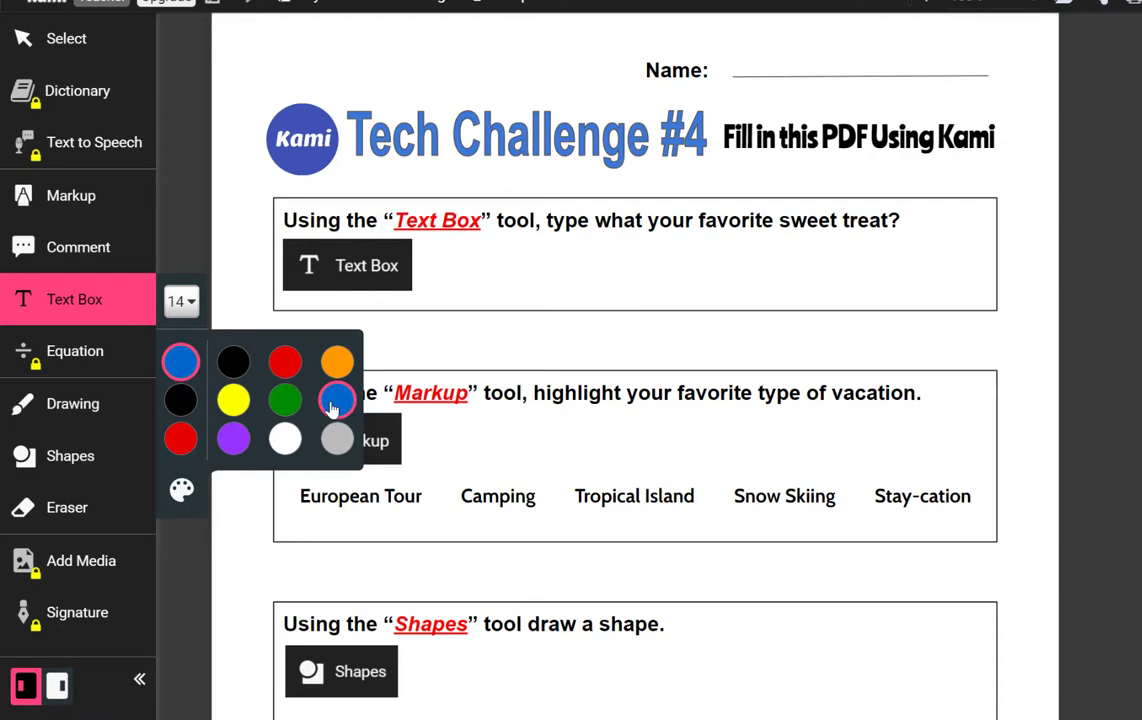
{"action": "left_click", "coordinate": [750, 63]}
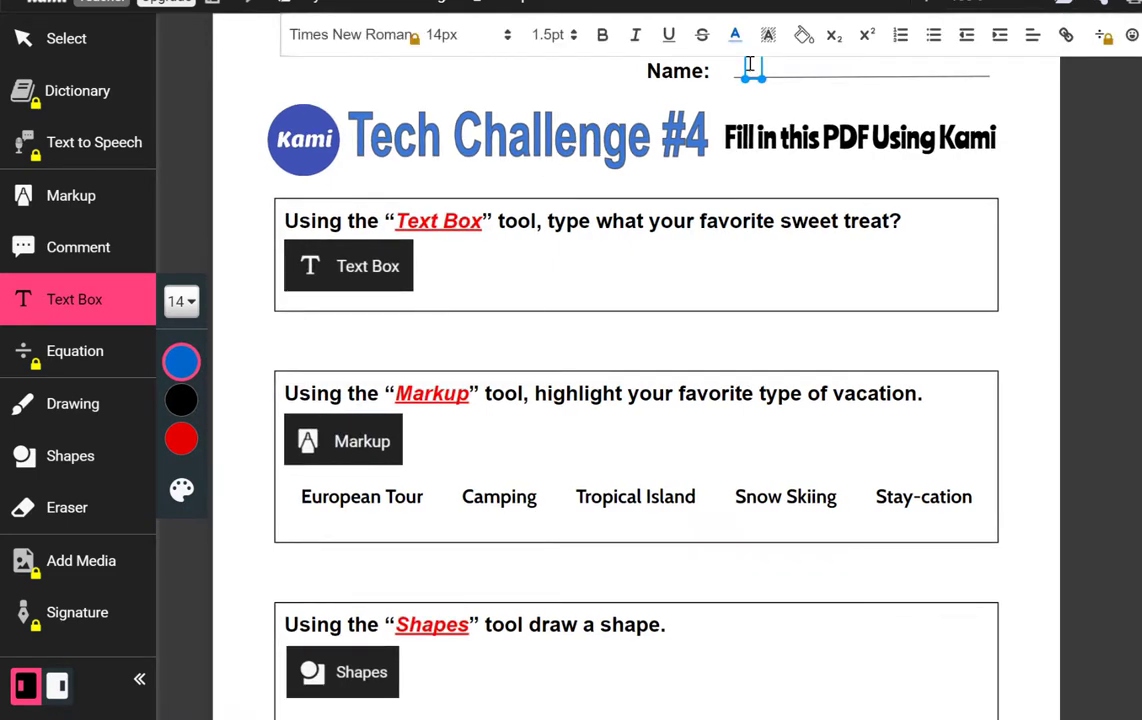
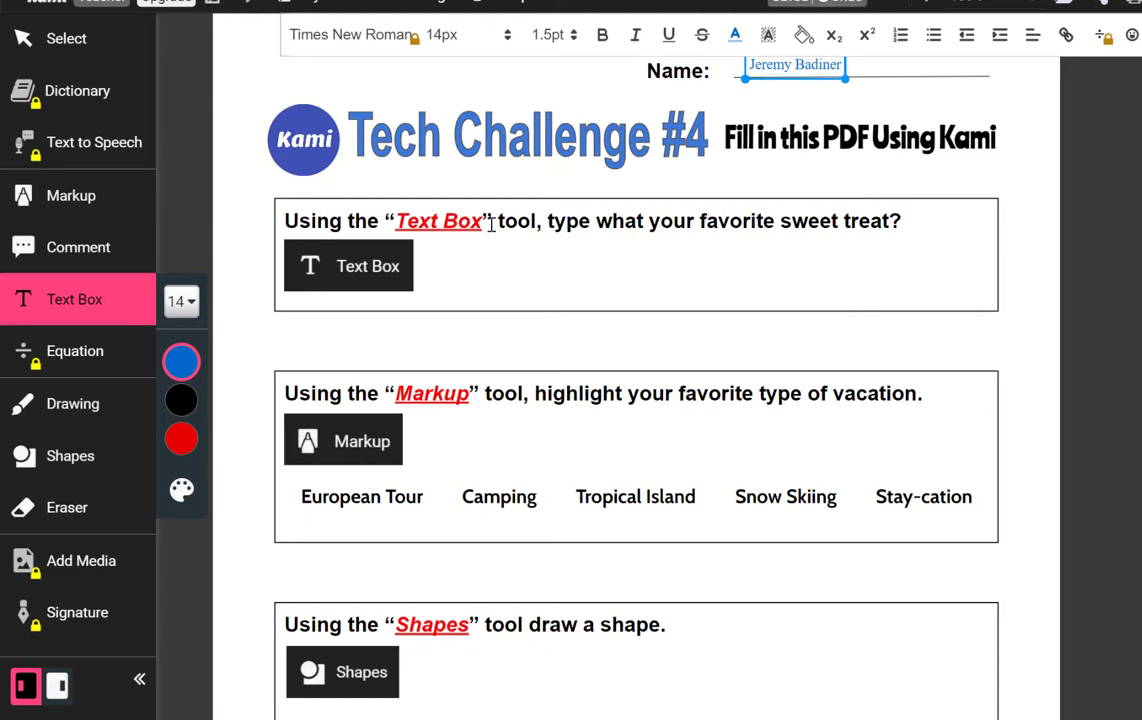
Make the name text purple at font size 24px.
{"action": "mouse_move", "coordinate": [184, 445]}
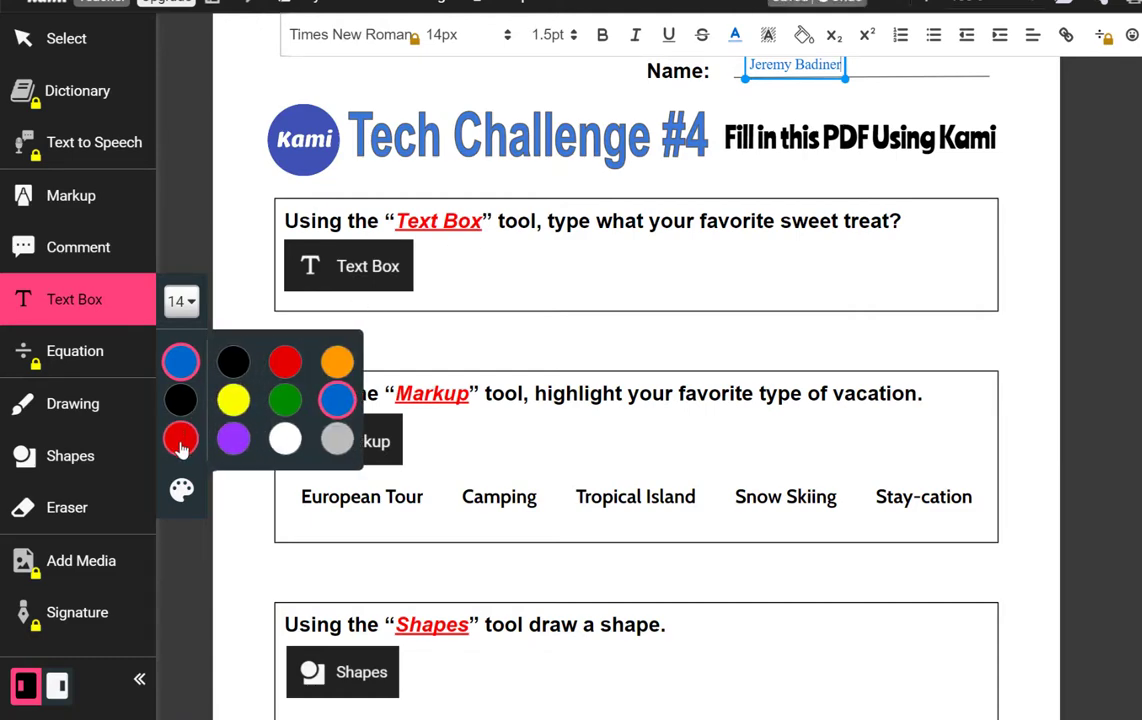
{"action": "left_click", "coordinate": [235, 440]}
{"action": "left_click", "coordinate": [181, 301]}
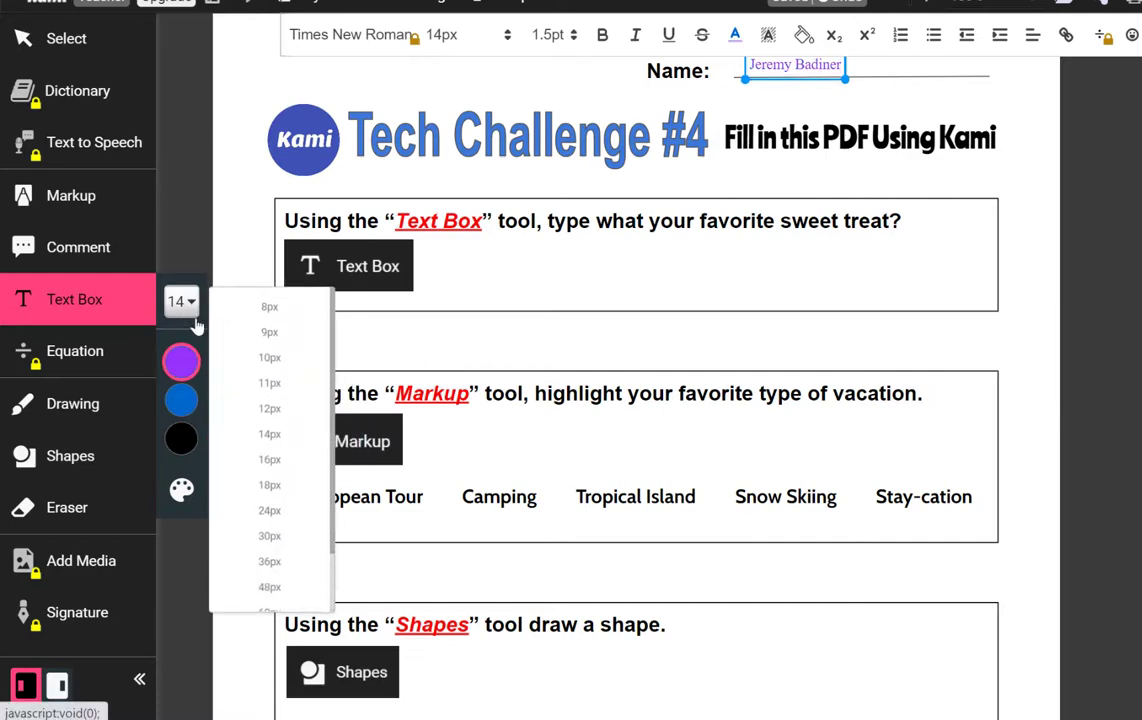
{"action": "left_click", "coordinate": [295, 516]}
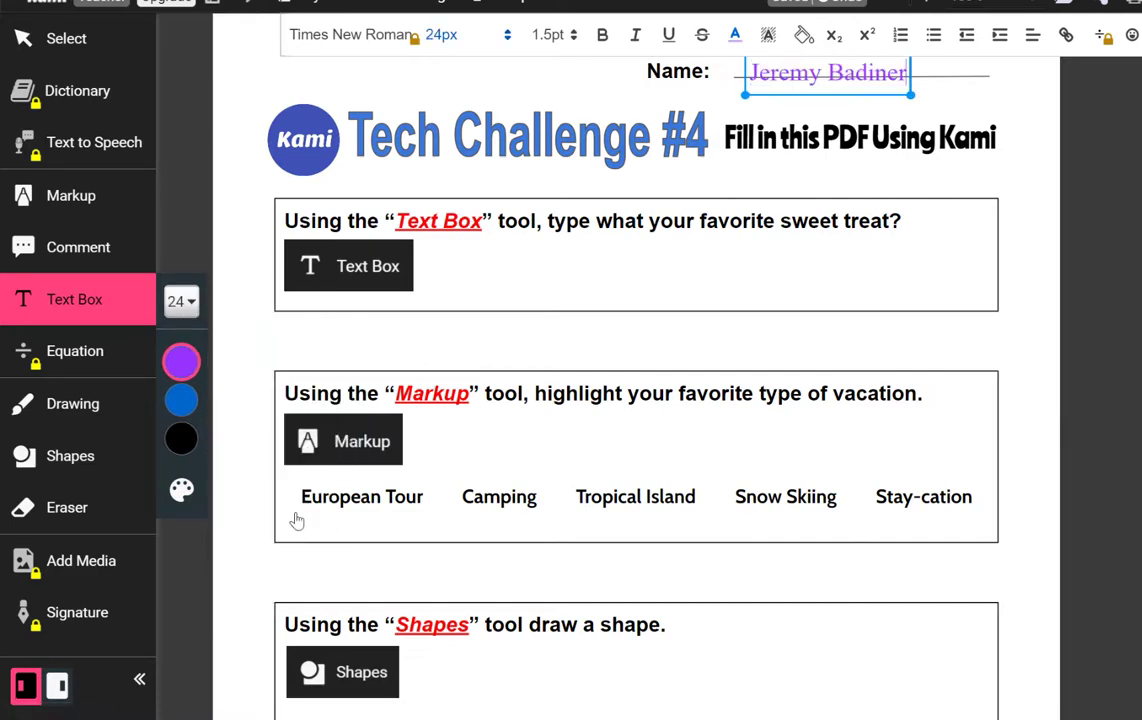
{"action": "left_click", "coordinate": [491, 265]}
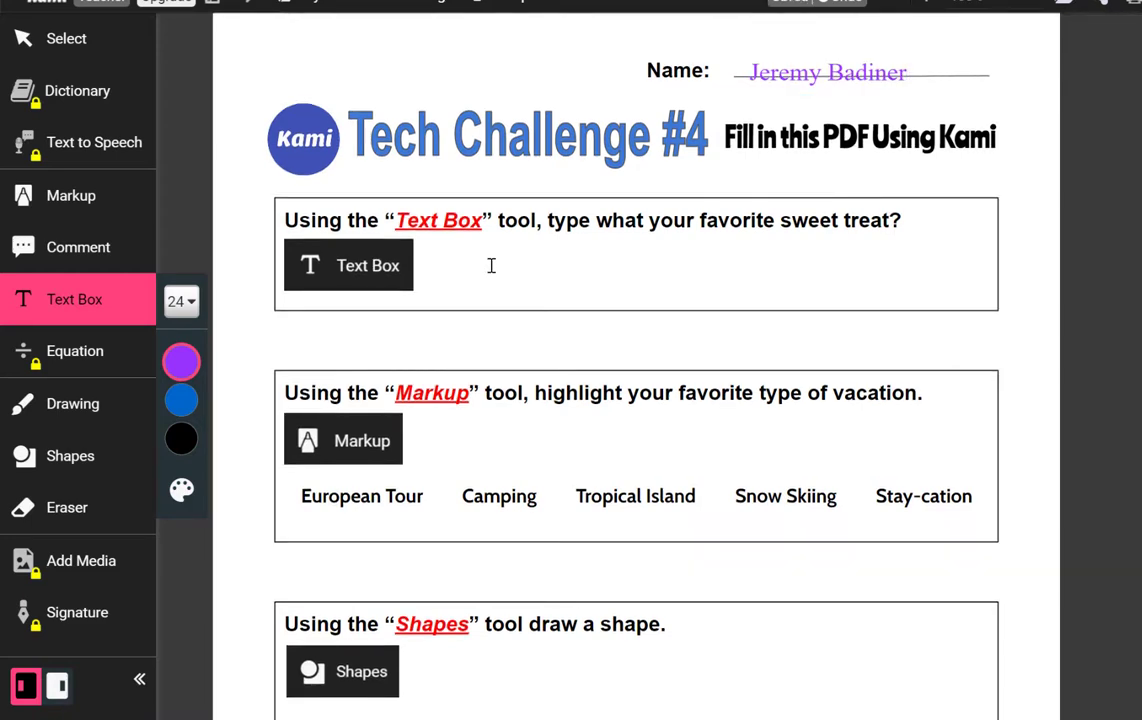
Add a text box reading 'Sour Life Savers' as the sweet treat answer.
{"action": "left_click", "coordinate": [491, 265]}
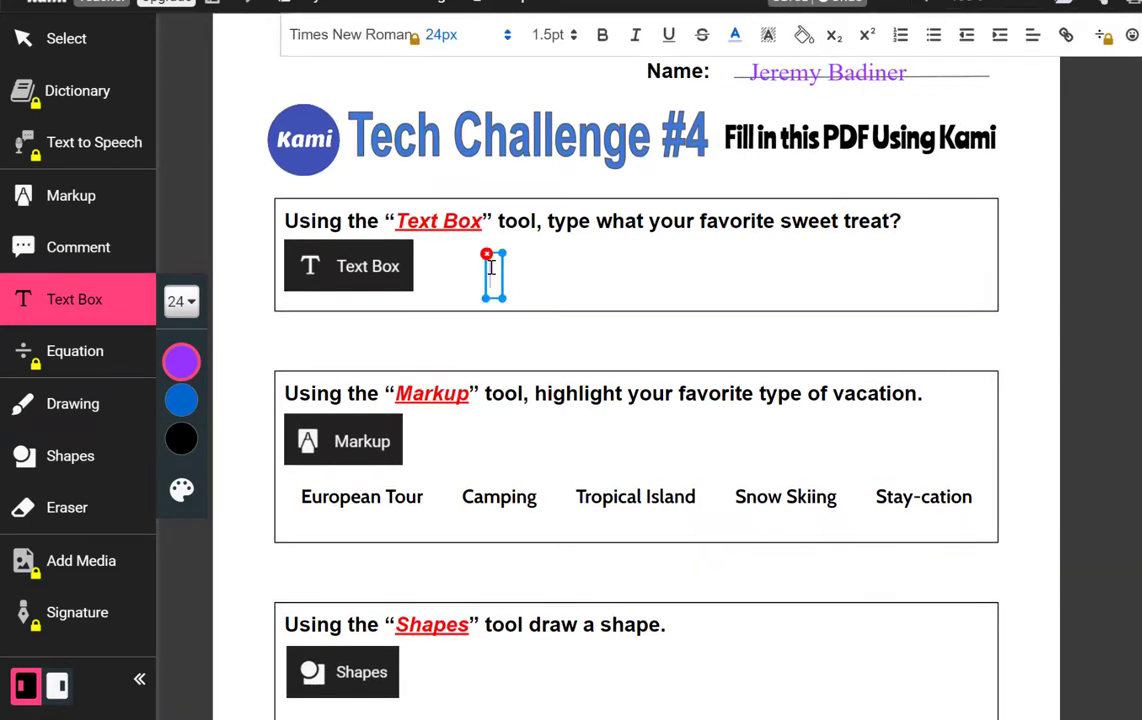
{"action": "type", "text": "Sour"}
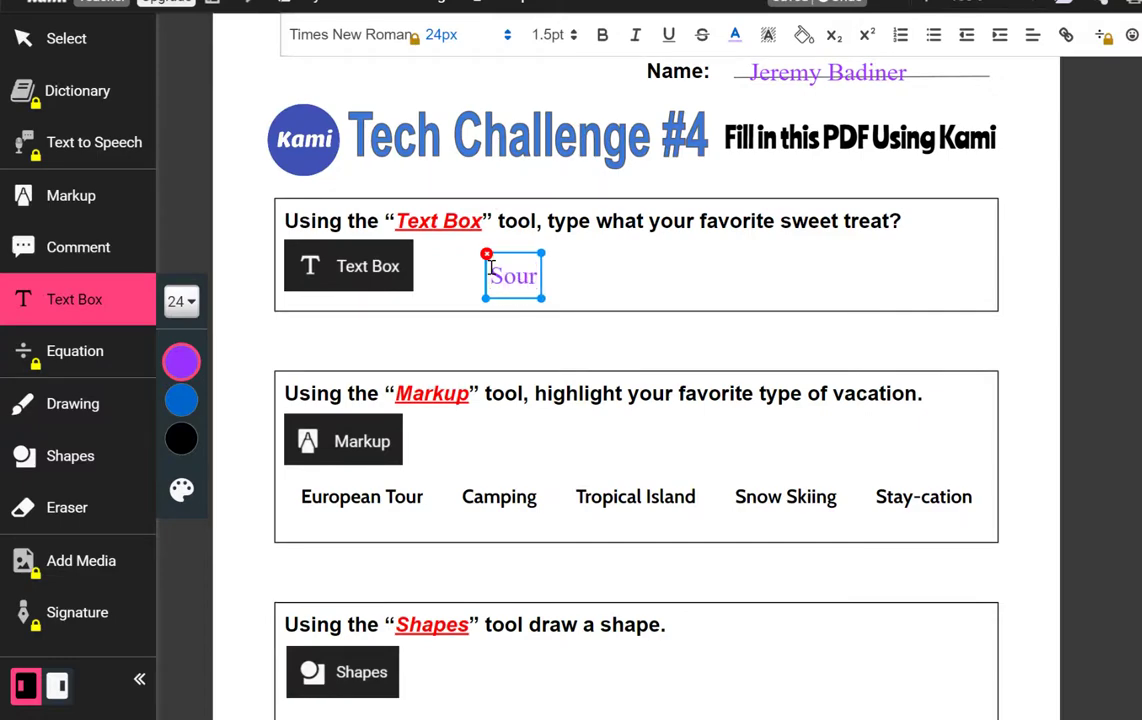
{"action": "type", "text": " Life Sa"}
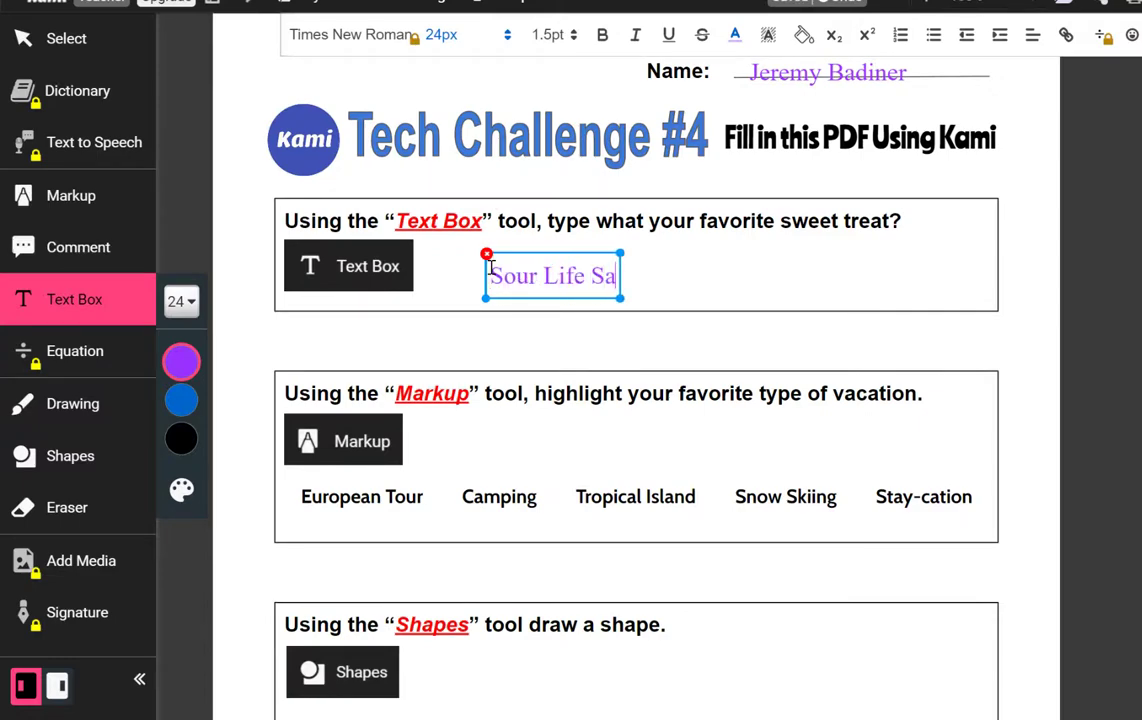
{"action": "type", "text": "vers"}
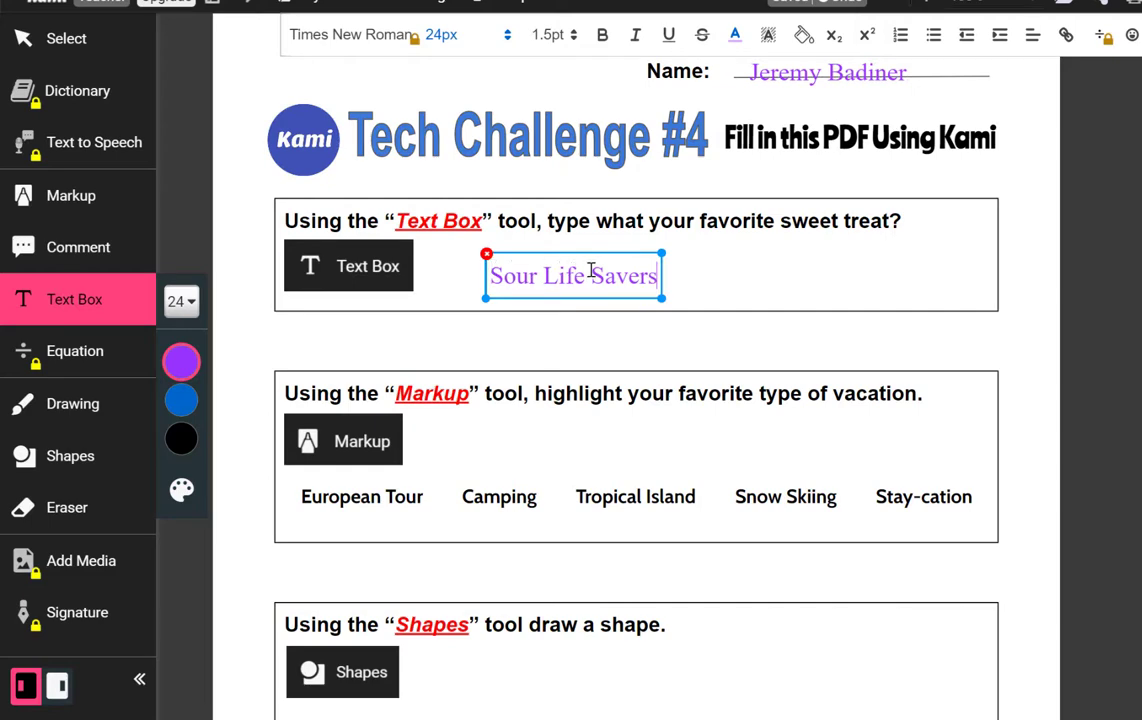
{"action": "left_click", "coordinate": [673, 340]}
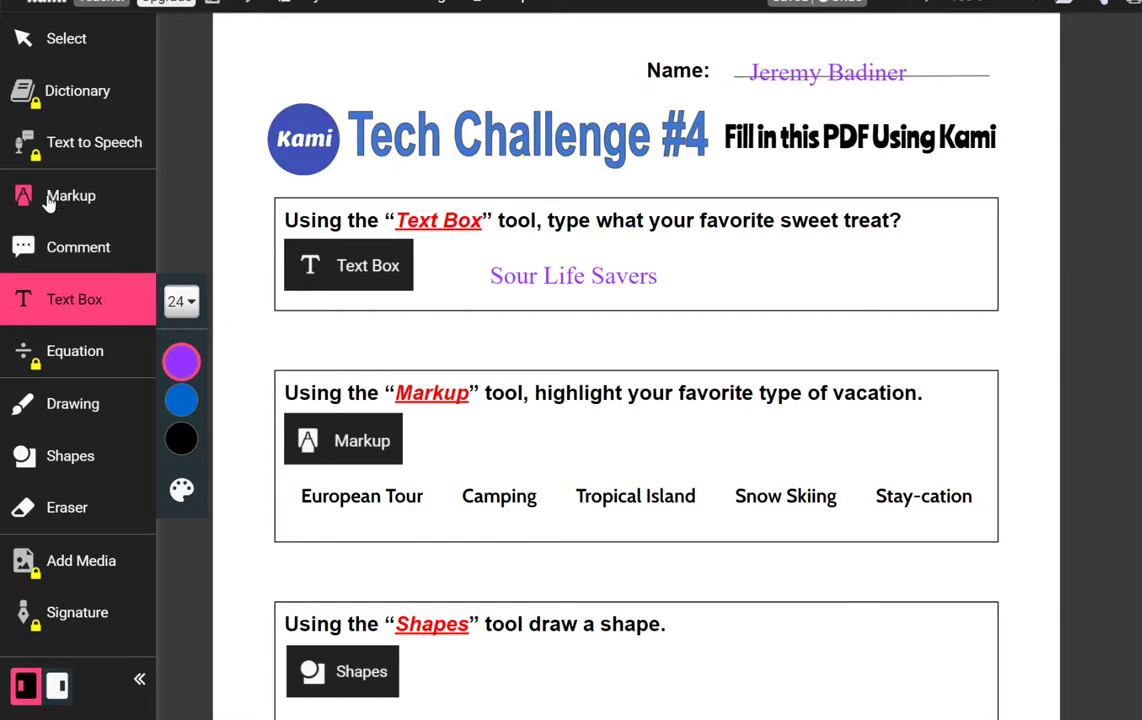
Highlight the word 'Camping' in green with the Markup highlighter.
{"action": "left_click", "coordinate": [85, 197]}
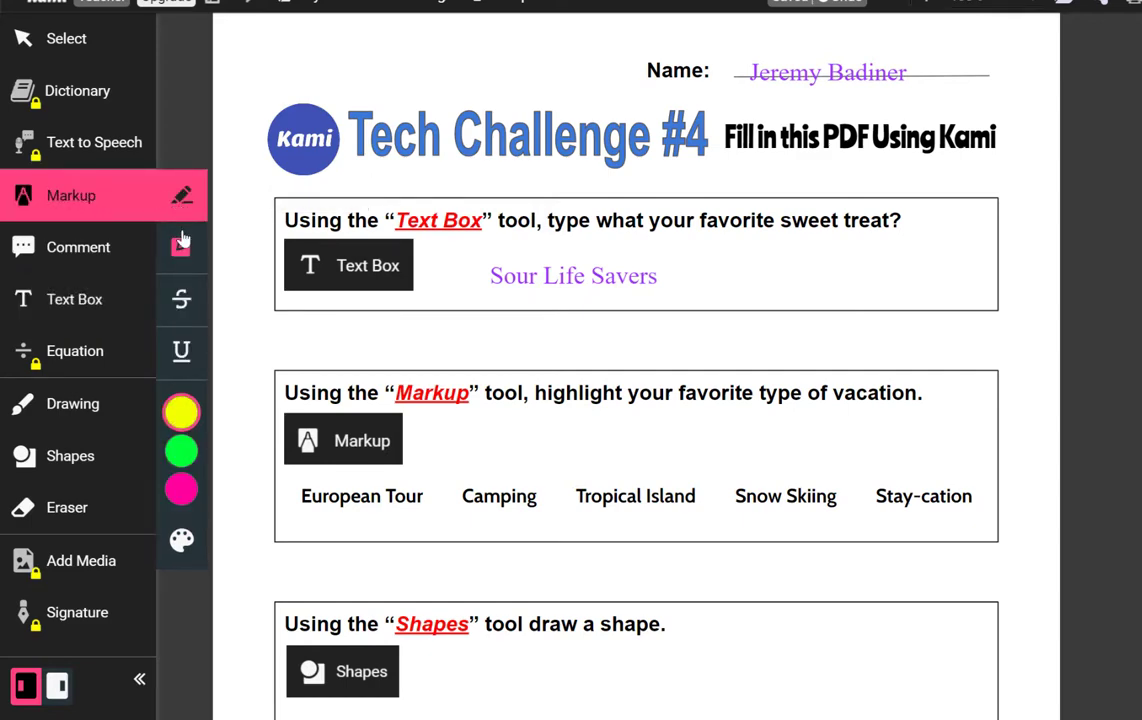
{"action": "left_click", "coordinate": [181, 455]}
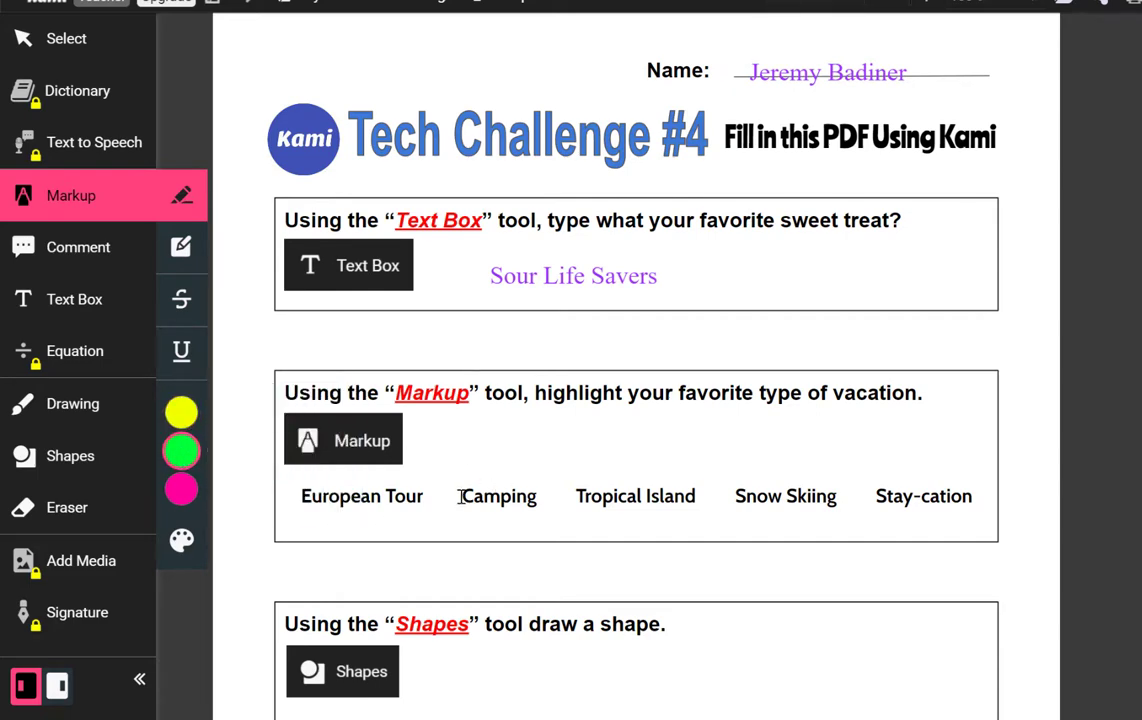
{"action": "left_click_drag", "start_coordinate": [461, 497], "coordinate": [540, 497]}
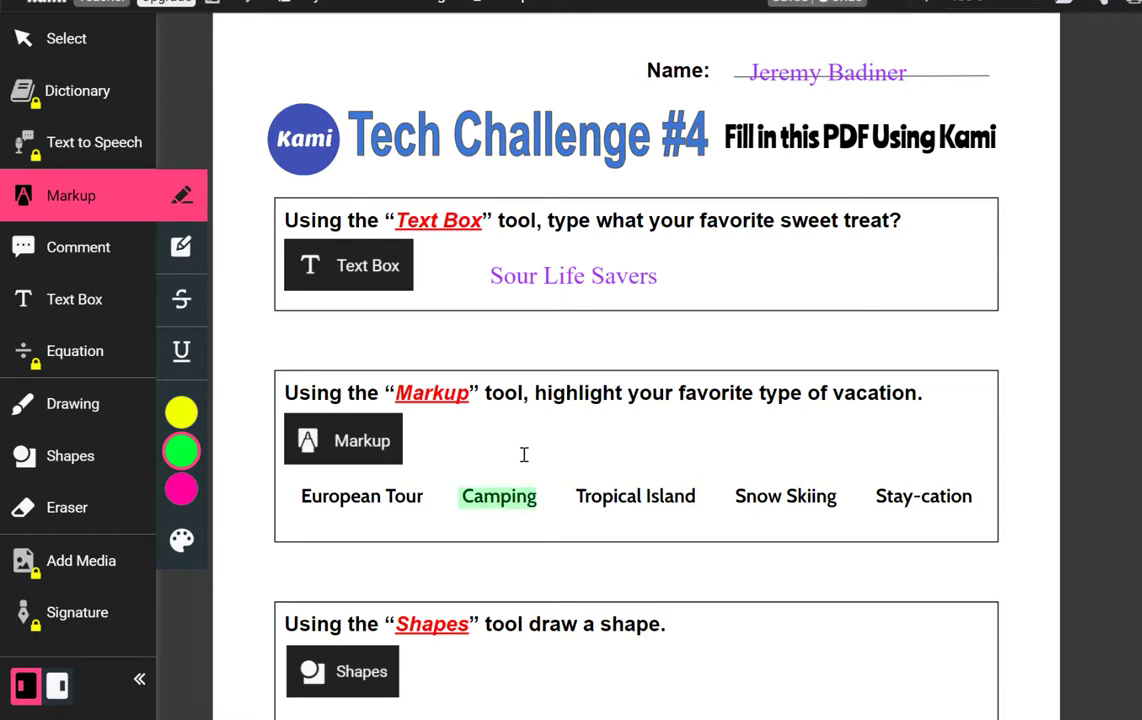
{"action": "scroll", "coordinate": [663, 408], "scroll_direction": "down", "scroll_amount": 6}
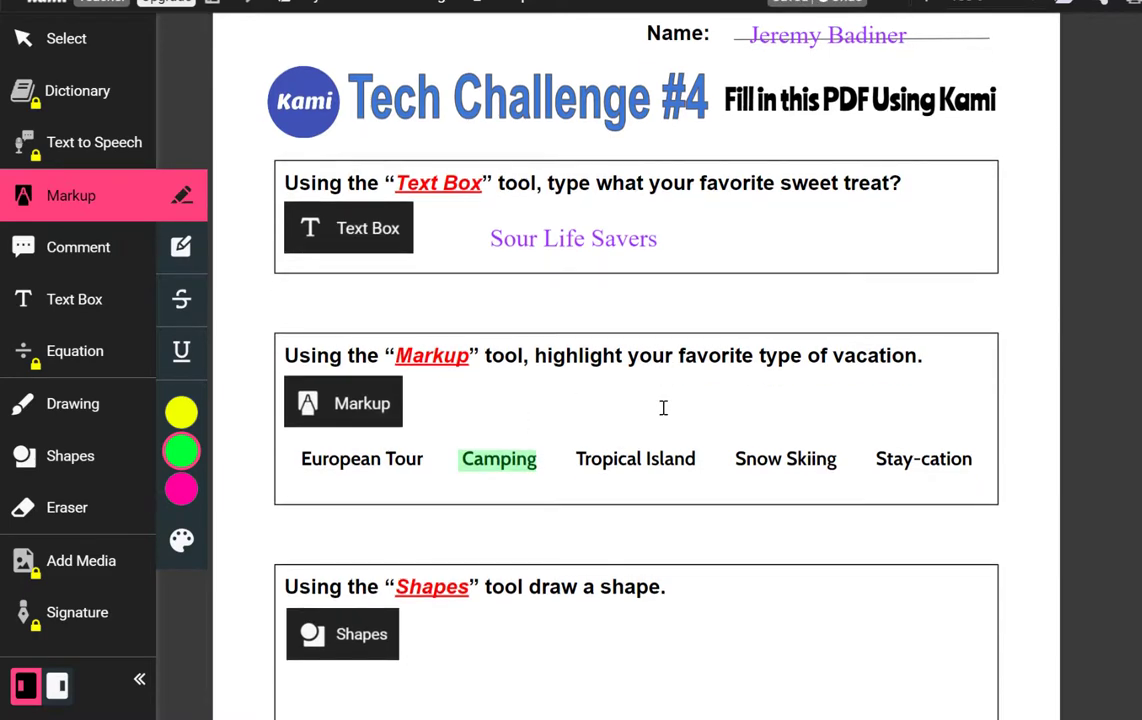
{"action": "scroll", "coordinate": [663, 408], "scroll_direction": "down", "scroll_amount": 3}
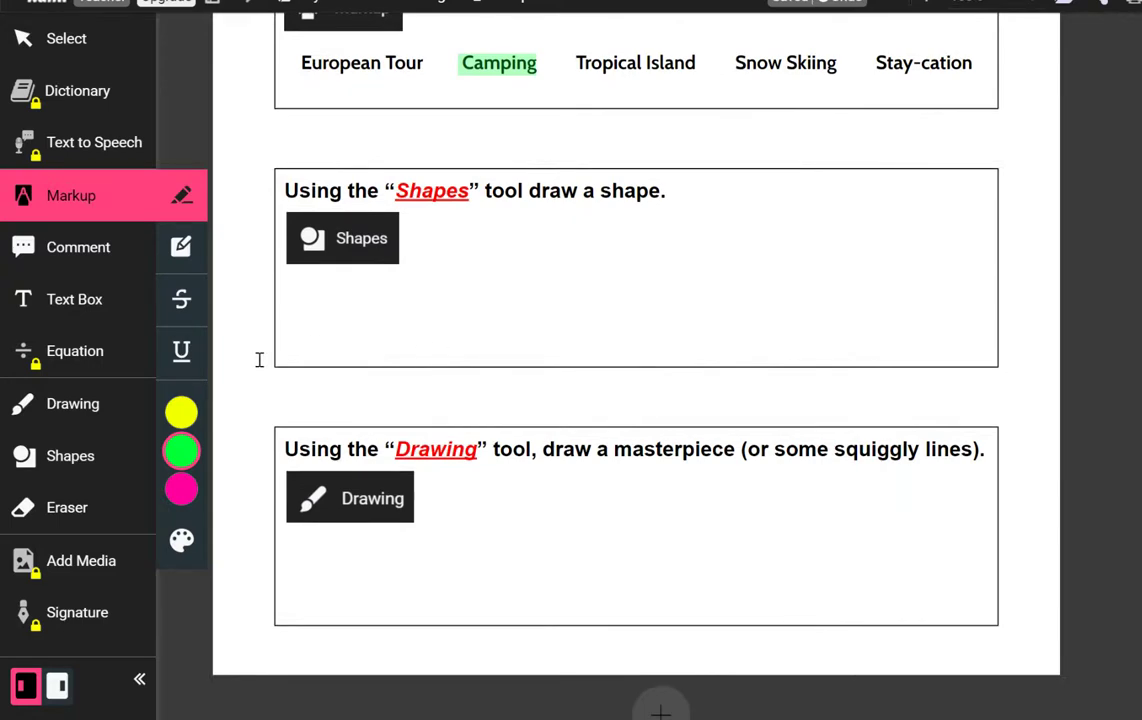
Draw a red triangle with outline thickness 4 in the Shapes answer box.
{"action": "left_click", "coordinate": [78, 458]}
{"action": "left_click", "coordinate": [181, 443]}
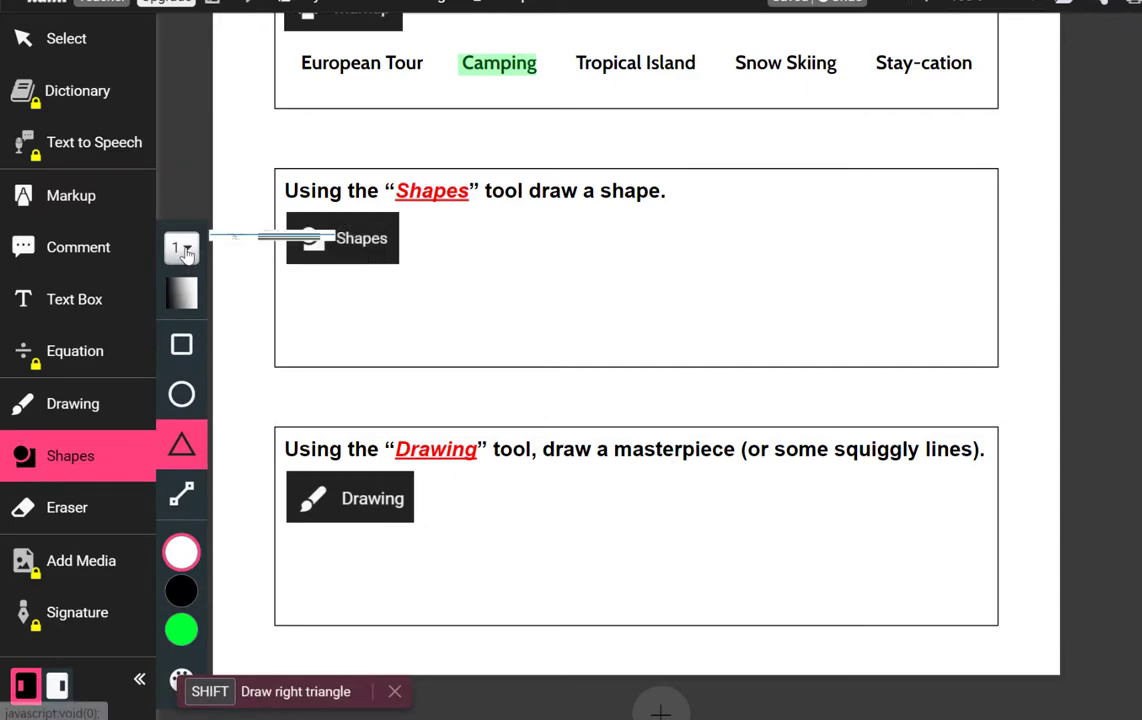
{"action": "left_click", "coordinate": [181, 247]}
{"action": "left_click", "coordinate": [268, 405]}
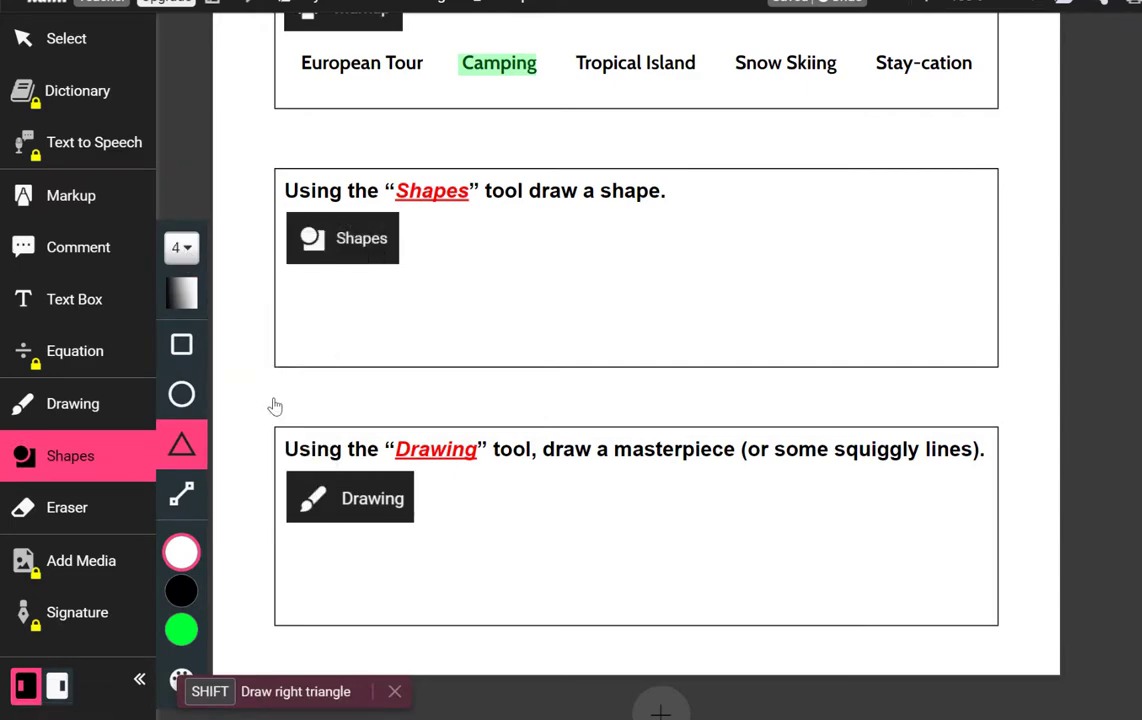
{"action": "mouse_move", "coordinate": [197, 623]}
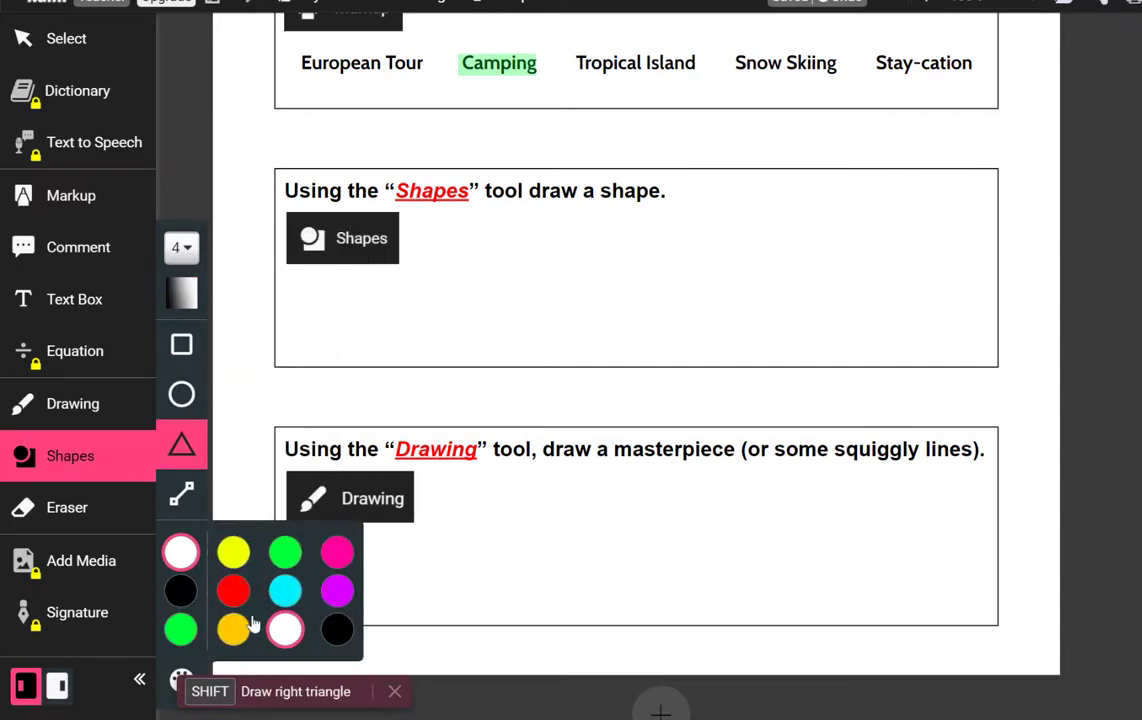
{"action": "left_click", "coordinate": [236, 591]}
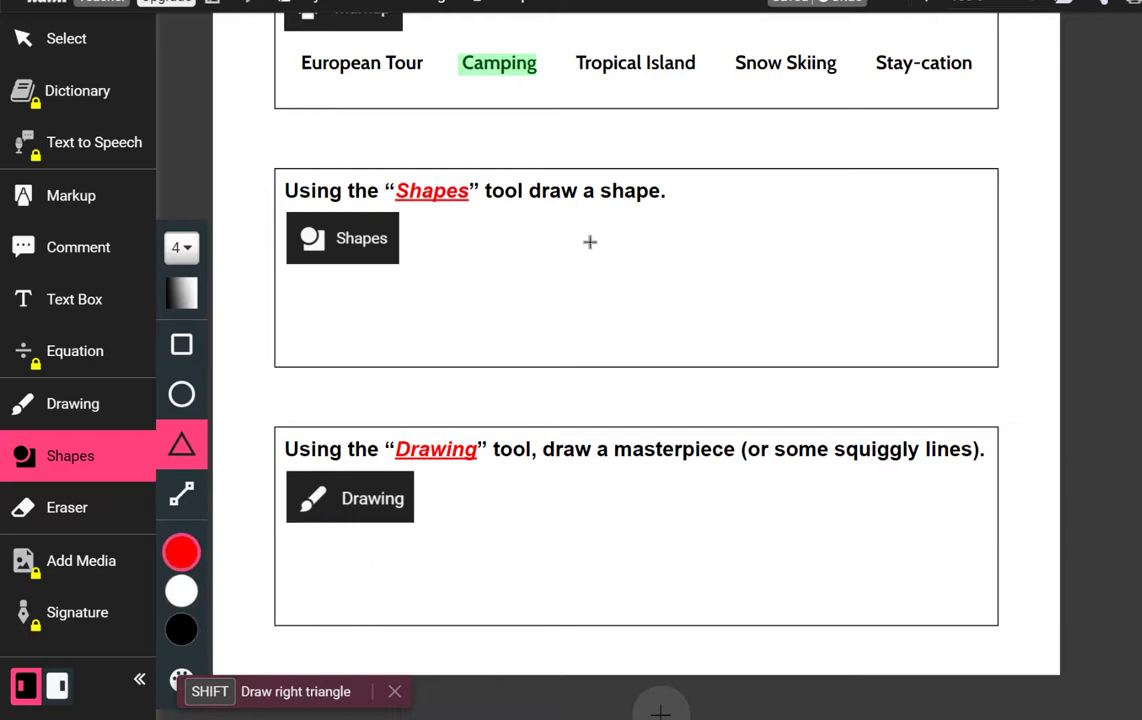
{"action": "left_click_drag", "start_coordinate": [590, 242], "coordinate": [661, 344]}
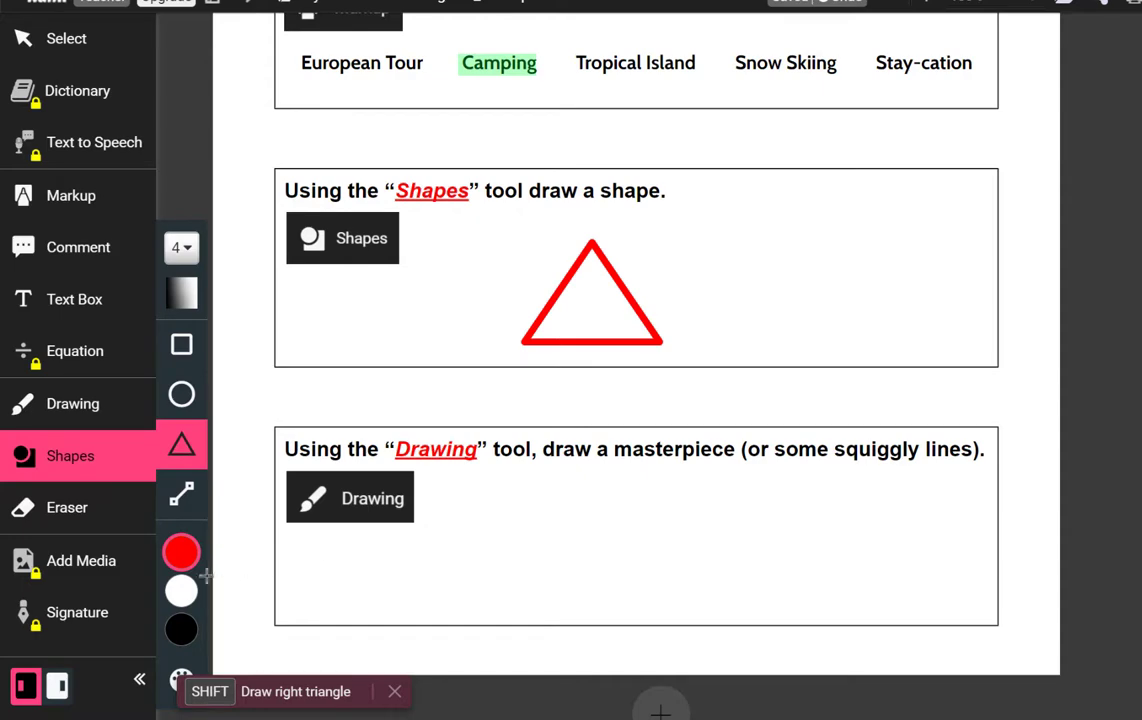
Sketch a pink stick figure with line thickness 6 in the Drawing box.
{"action": "left_click", "coordinate": [72, 407]}
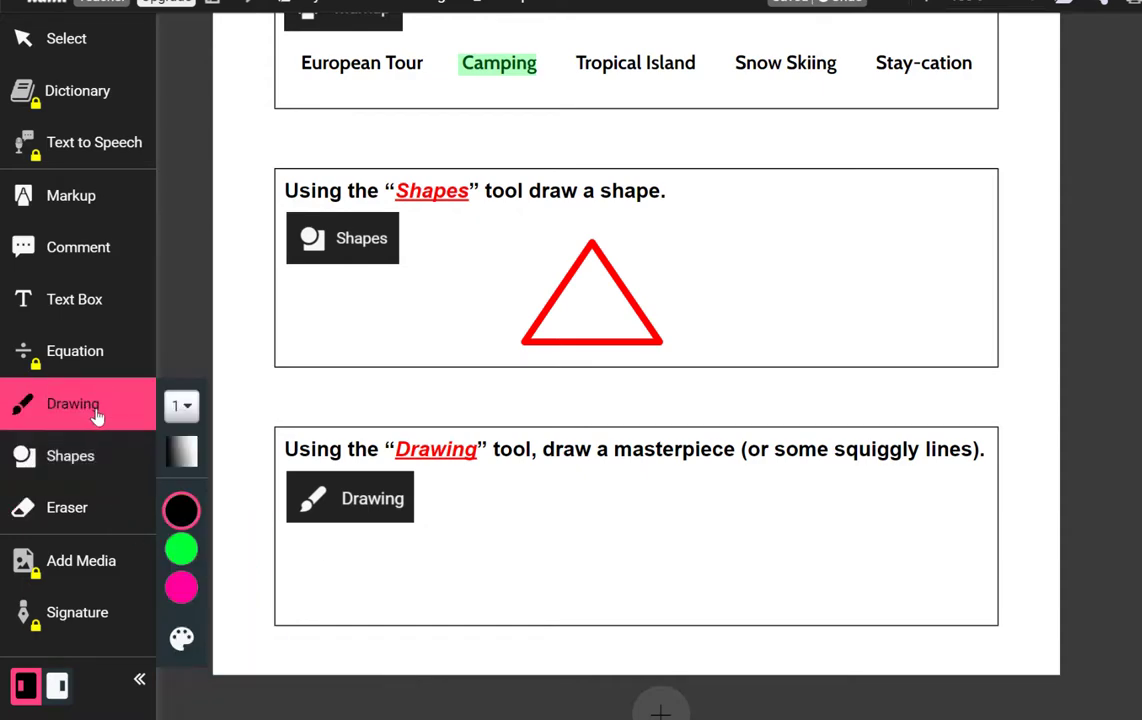
{"action": "left_click", "coordinate": [184, 410]}
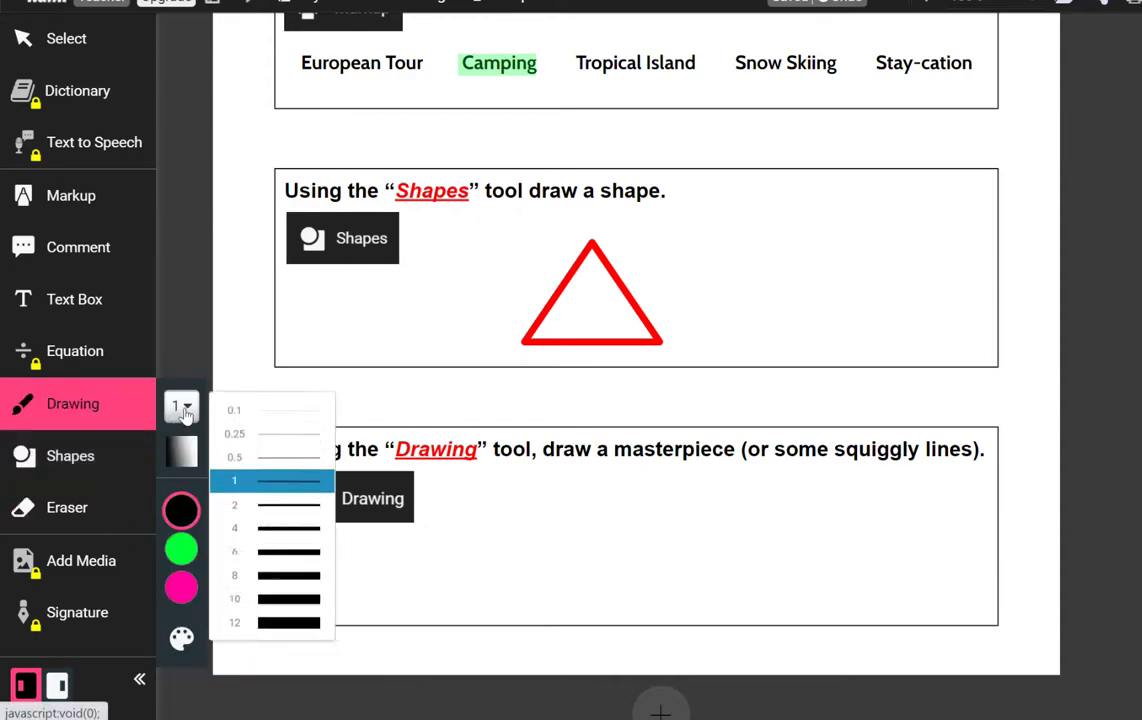
{"action": "left_click", "coordinate": [276, 566]}
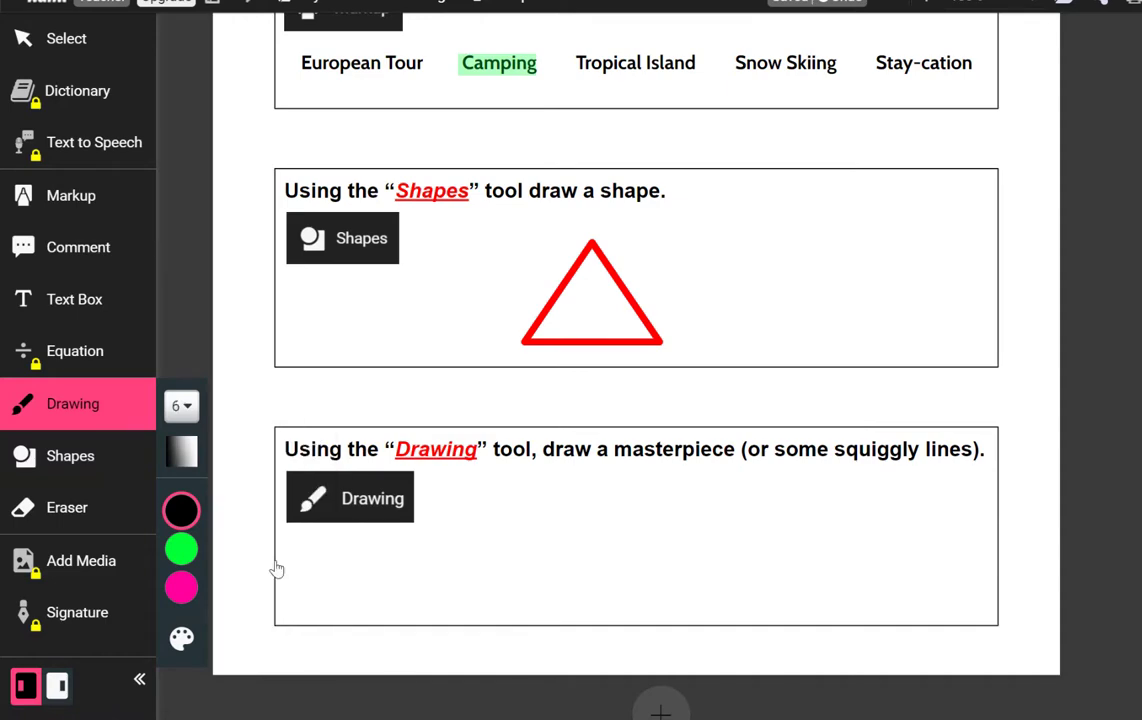
{"action": "left_click", "coordinate": [182, 596]}
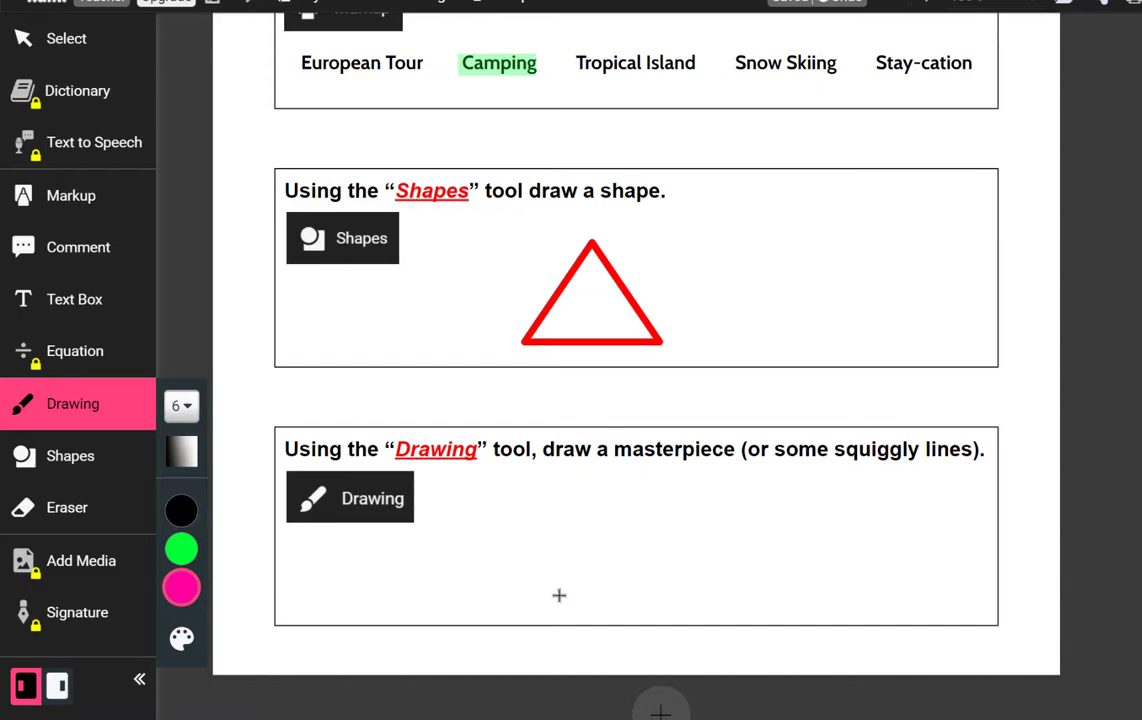
{"action": "mouse_move", "coordinate": [558, 594]}
{"action": "left_mouse_down"}
{"action": "mouse_move", "coordinate": [583, 549]}
{"action": "mouse_move", "coordinate": [605, 590]}
{"action": "mouse_move", "coordinate": [578, 478]}
{"action": "mouse_move", "coordinate": [608, 484]}
{"action": "mouse_move", "coordinate": [584, 504]}
{"action": "mouse_move", "coordinate": [583, 538]}
{"action": "mouse_move", "coordinate": [643, 511]}
{"action": "left_mouse_up"}
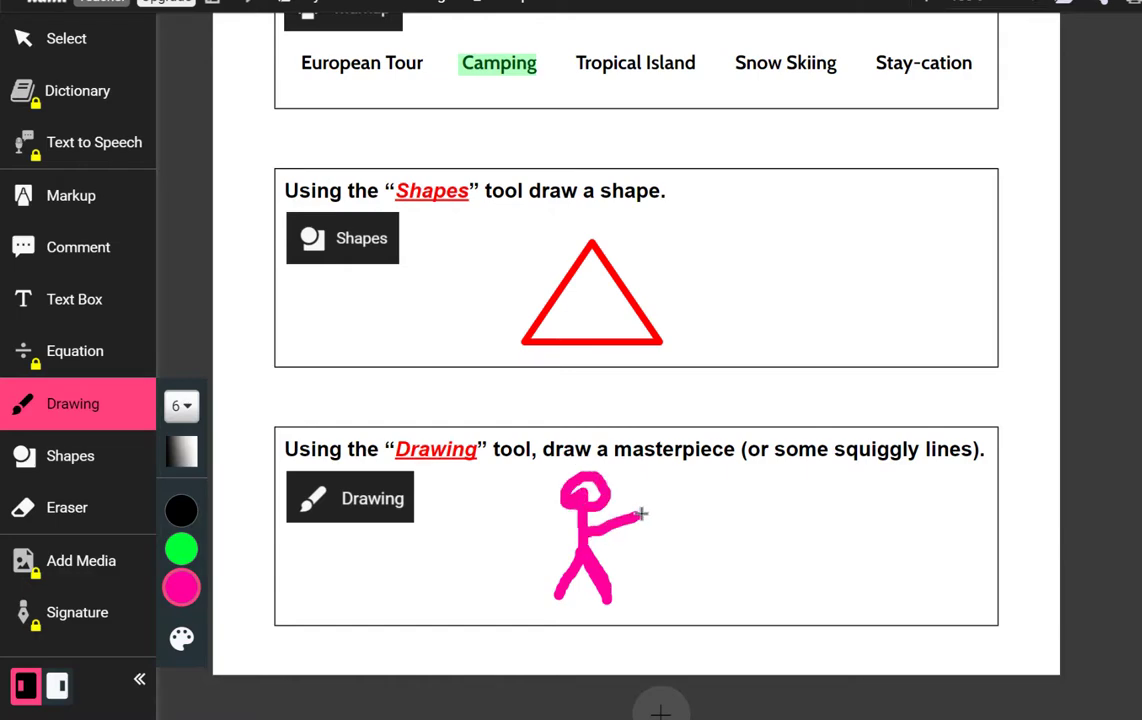
{"action": "left_click_drag", "start_coordinate": [553, 522], "coordinate": [536, 517]}
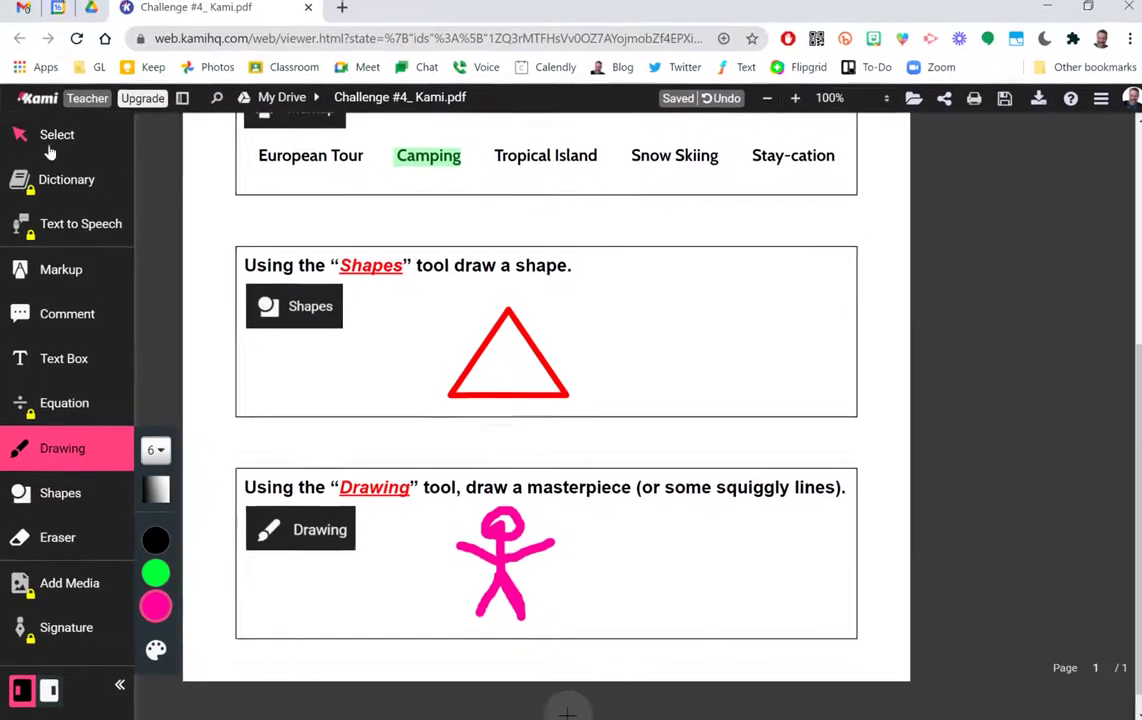
Select the pink stick figure and move it slightly right.
{"action": "left_click", "coordinate": [56, 46]}
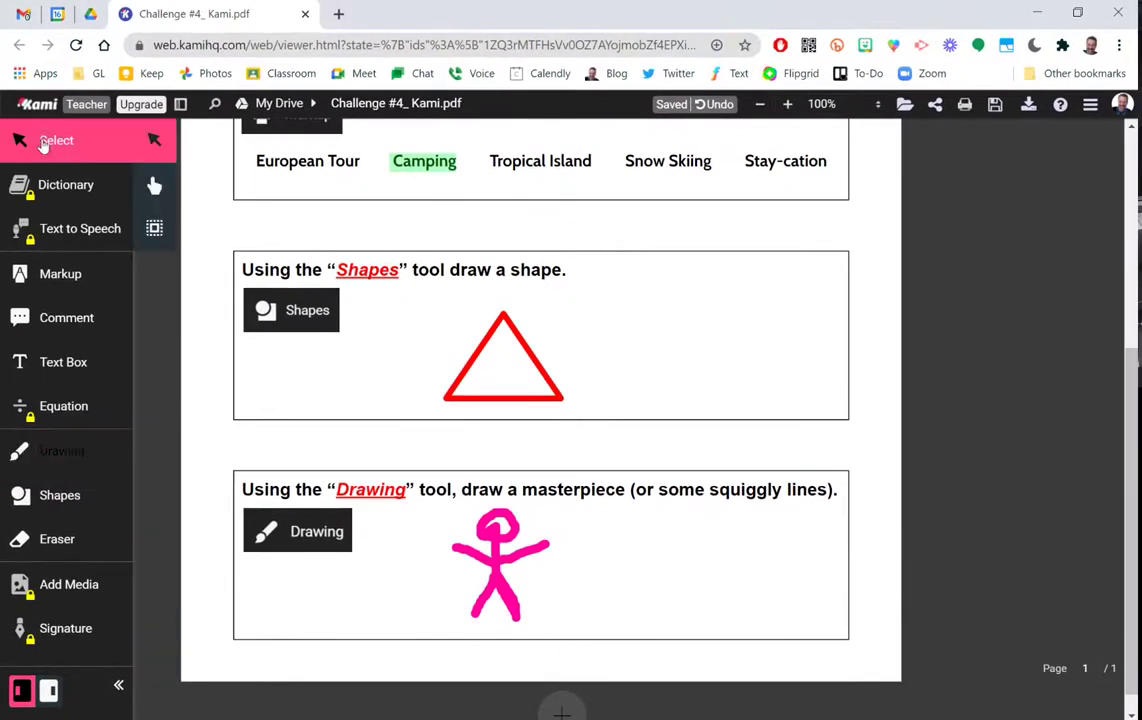
{"action": "left_click", "coordinate": [495, 537]}
{"action": "left_click_drag", "start_coordinate": [495, 537], "coordinate": [540, 513]}
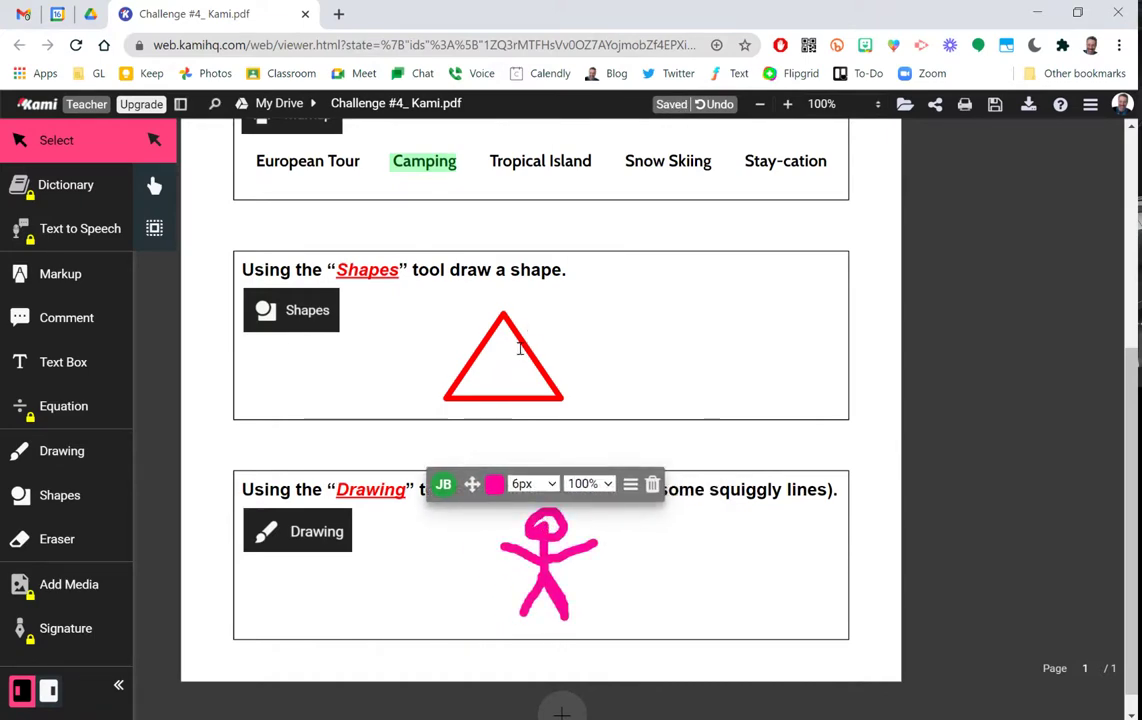
Reposition the red triangle and drag its bottom-right corner to slant it.
{"action": "left_click", "coordinate": [526, 340]}
{"action": "left_click_drag", "start_coordinate": [528, 344], "coordinate": [695, 316]}
{"action": "left_click", "coordinate": [502, 359]}
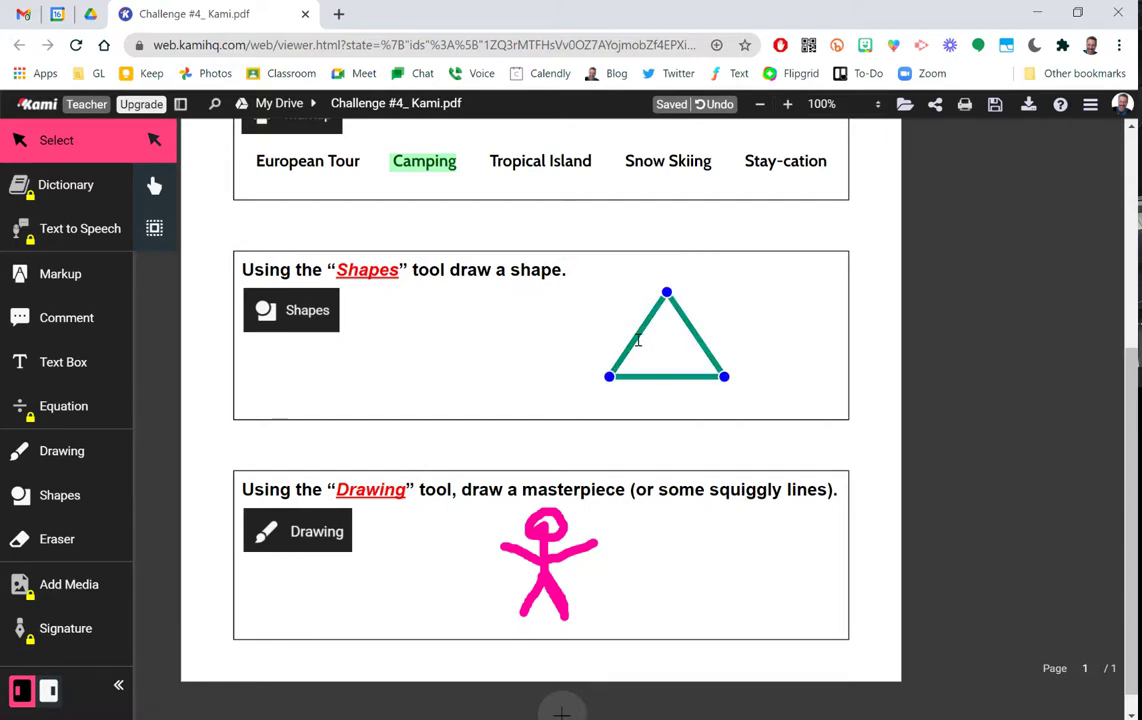
{"action": "left_click_drag", "start_coordinate": [637, 347], "coordinate": [523, 352]}
{"action": "left_click", "coordinate": [560, 365]}
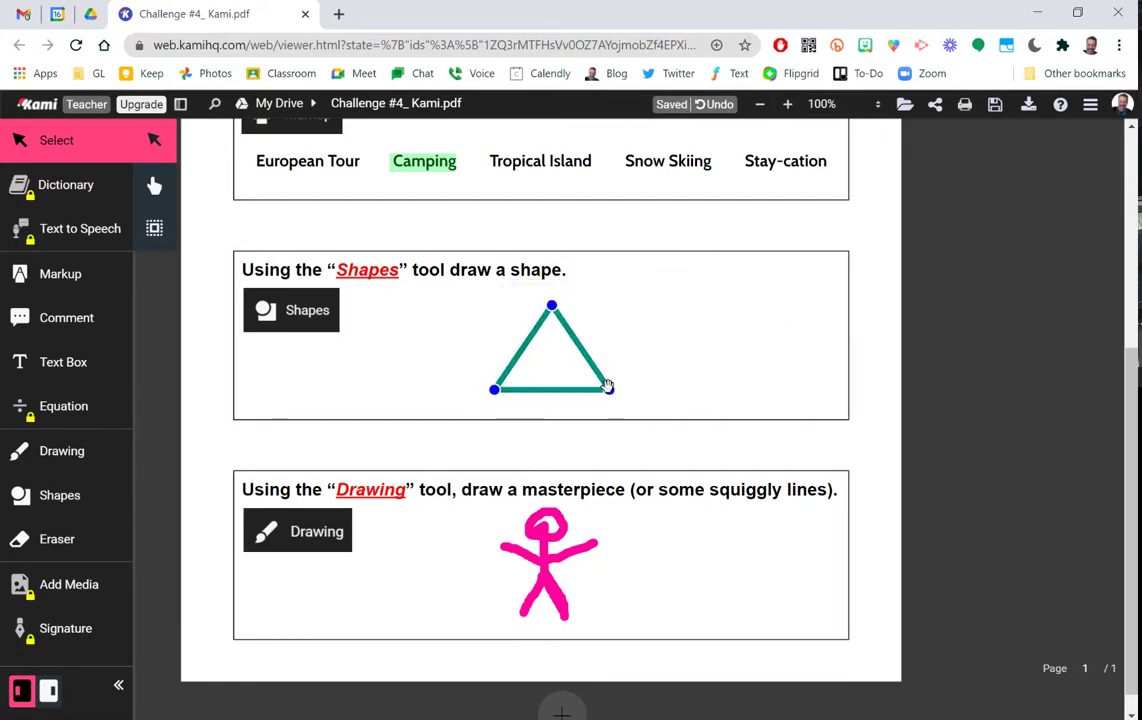
{"action": "left_click_drag", "start_coordinate": [608, 387], "coordinate": [692, 346]}
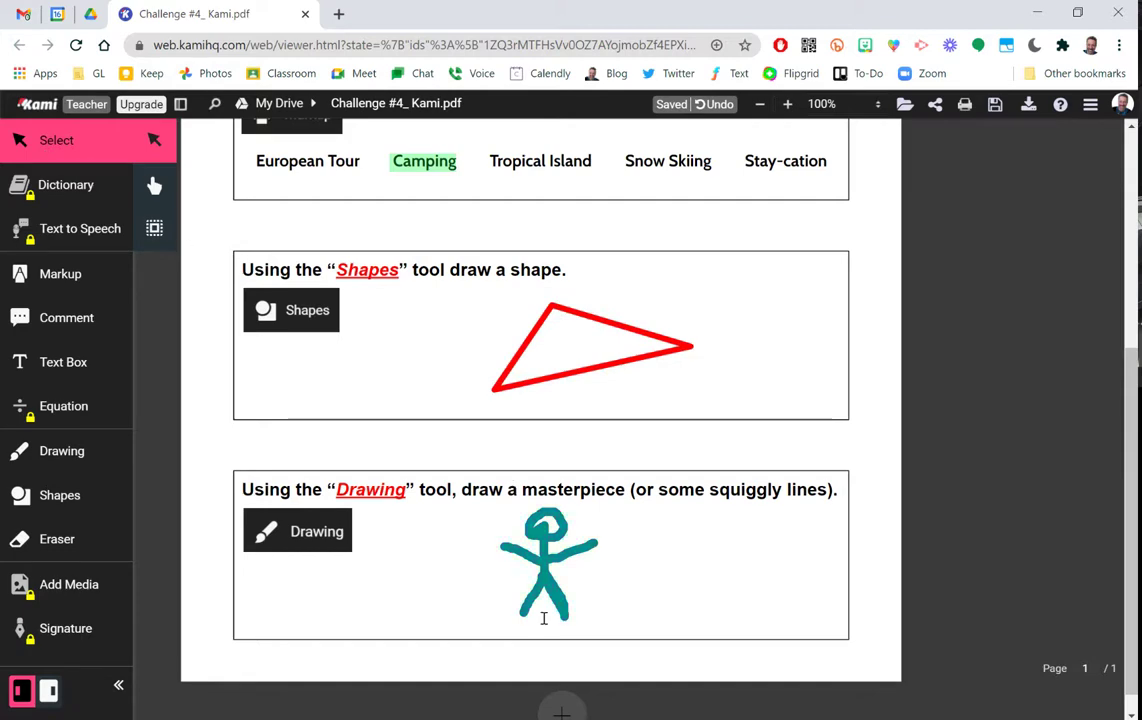
Move the stick figure left and thicken its lines to 8px.
{"action": "left_click", "coordinate": [552, 594]}
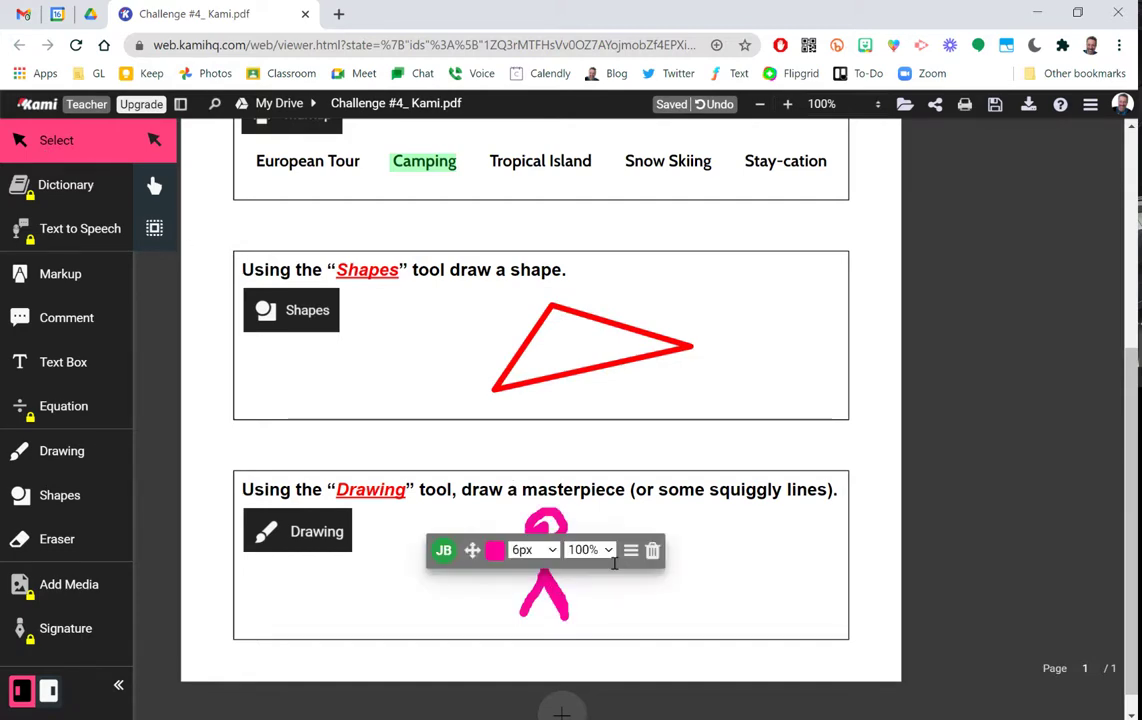
{"action": "left_click_drag", "start_coordinate": [541, 522], "coordinate": [454, 518]}
{"action": "left_click", "coordinate": [537, 472]}
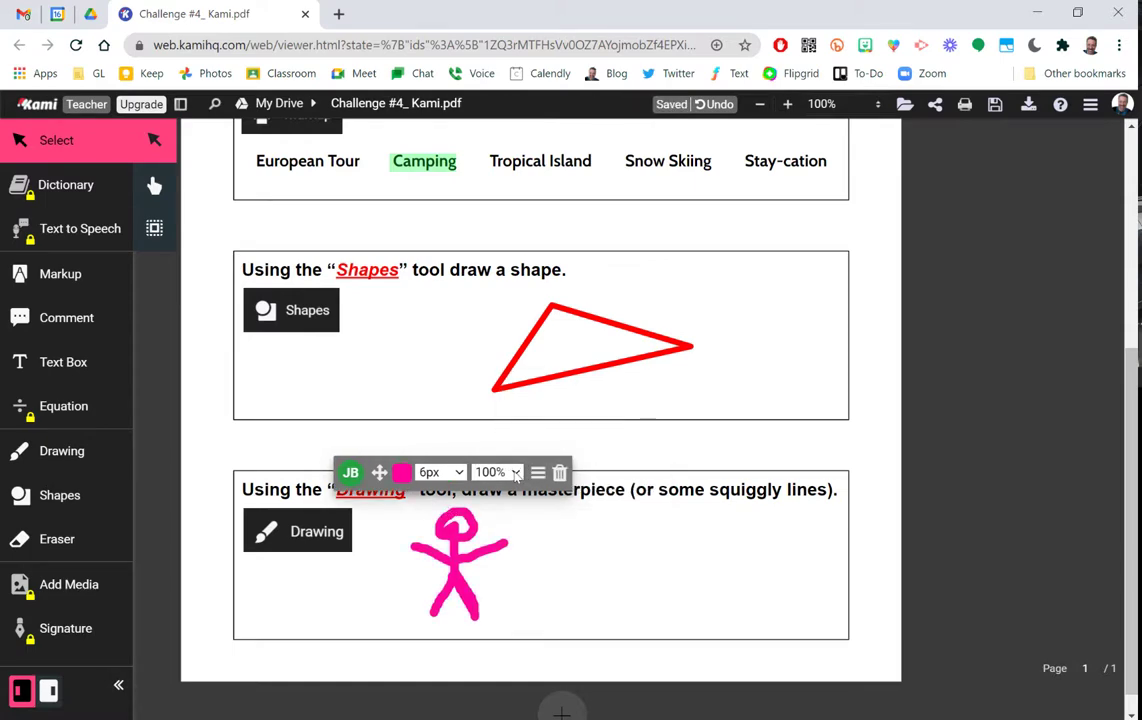
{"action": "left_click", "coordinate": [456, 474]}
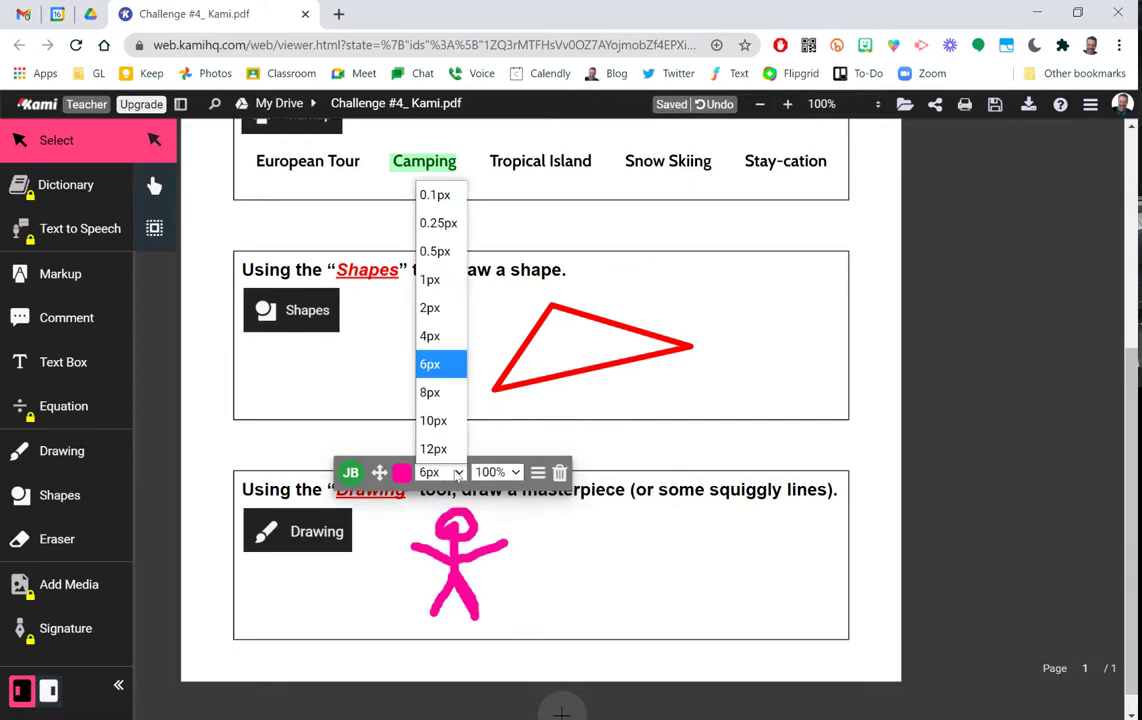
{"action": "left_click", "coordinate": [438, 391]}
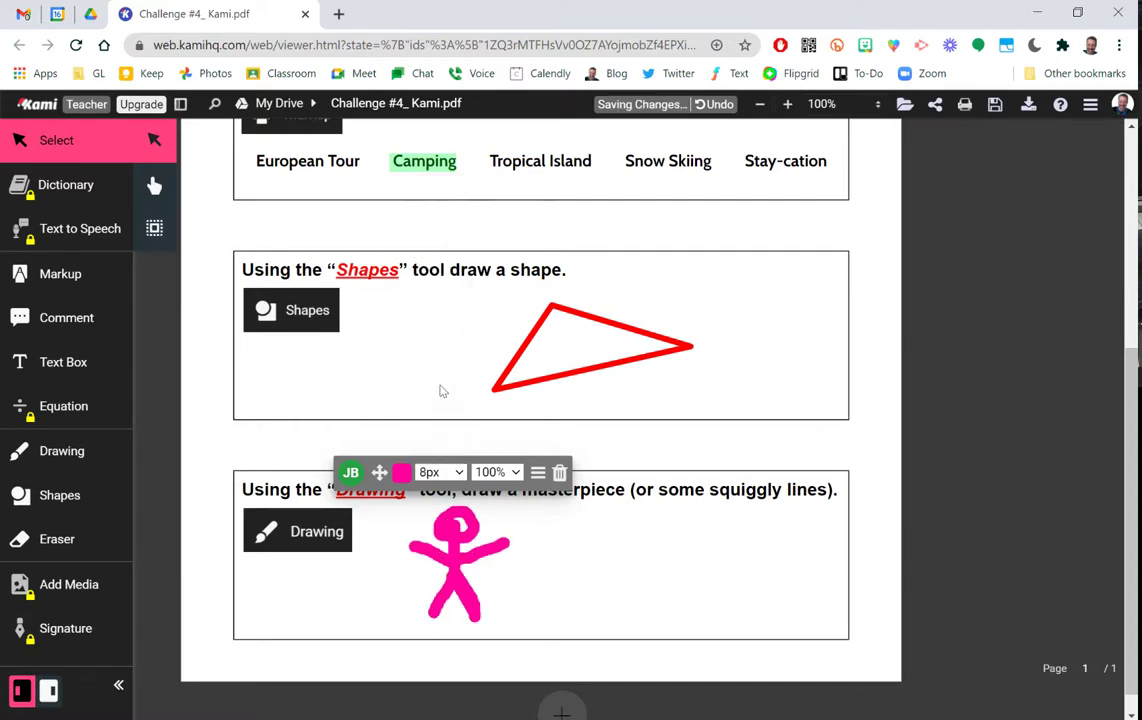
Nudge the name text box up onto the Name line.
{"action": "scroll", "coordinate": [670, 477], "scroll_direction": "up", "scroll_amount": 1}
{"action": "scroll", "coordinate": [670, 477], "scroll_direction": "up", "scroll_amount": 2}
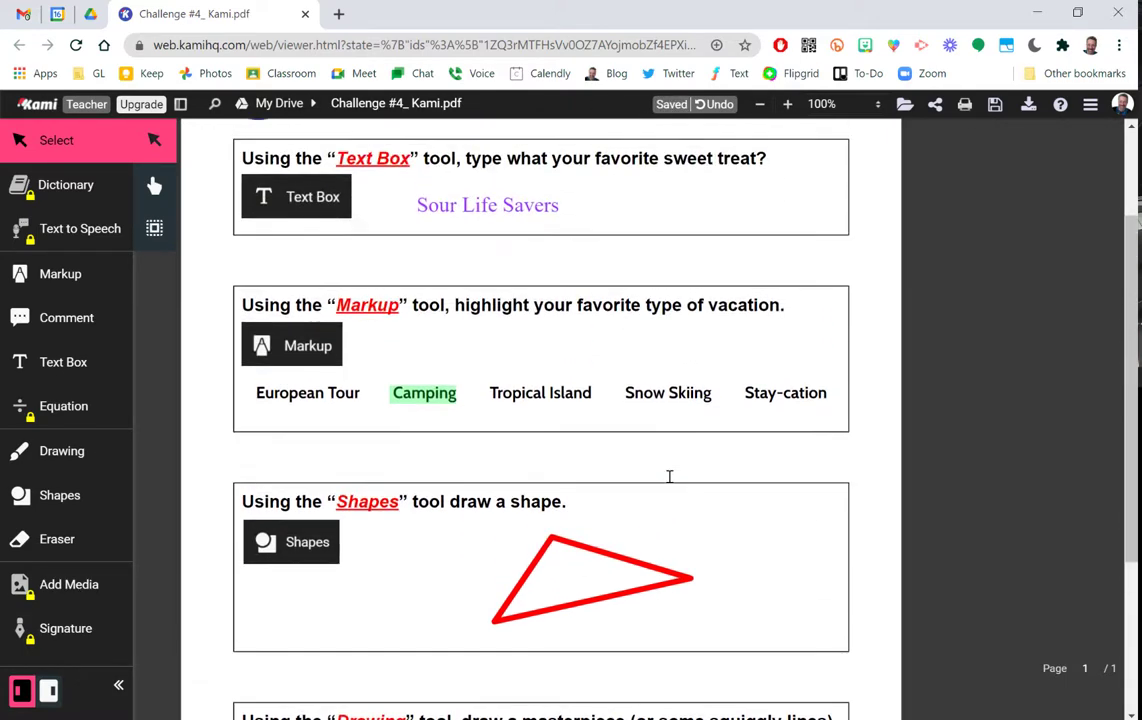
{"action": "left_click", "coordinate": [731, 178]}
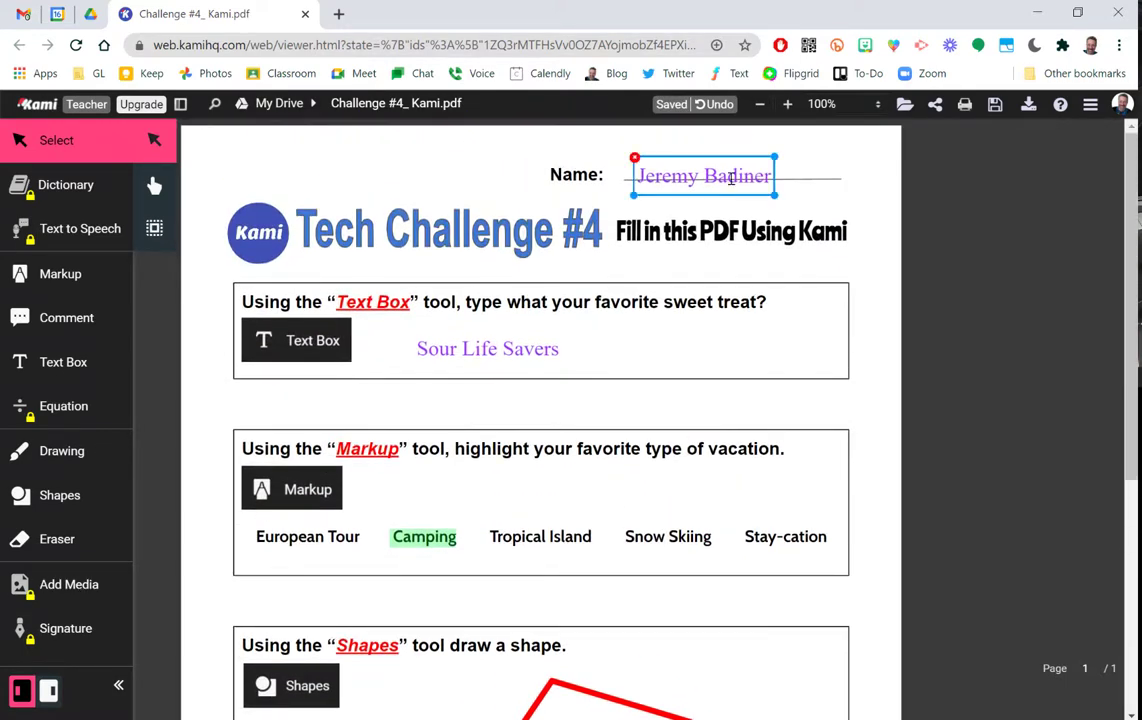
{"action": "left_click_drag", "start_coordinate": [731, 157], "coordinate": [740, 148]}
{"action": "left_click", "coordinate": [738, 218]}
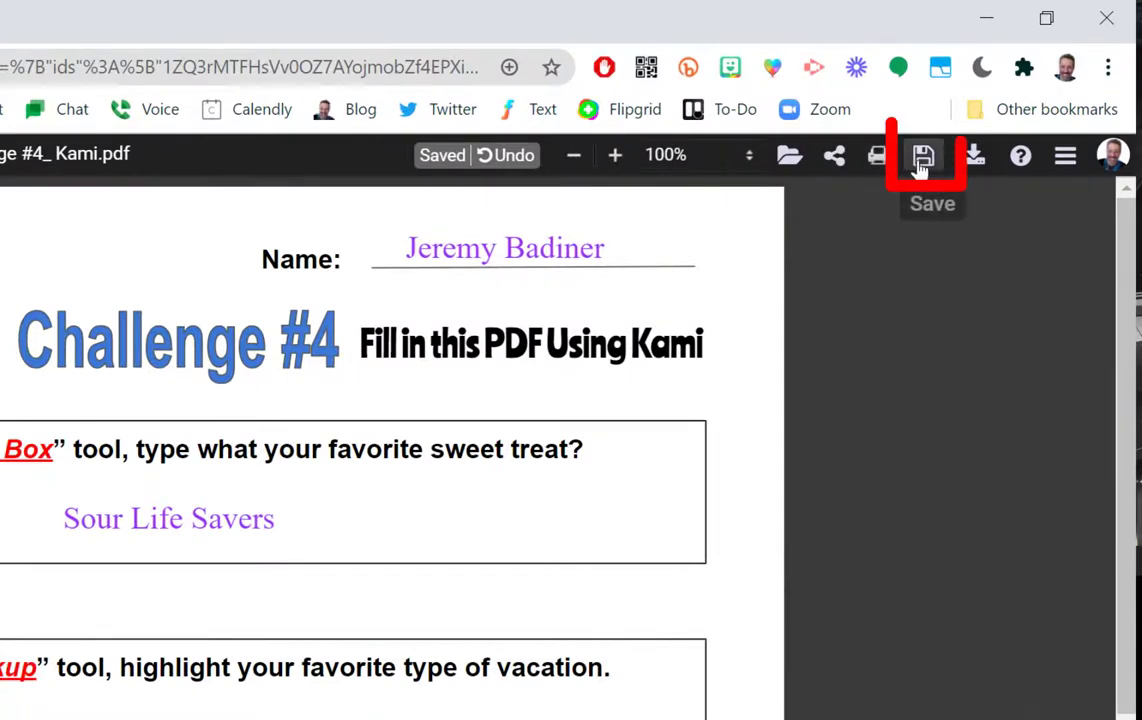
Save all changes to Google Drive with Save Now and close the Kami tab.
{"action": "left_click", "coordinate": [924, 158]}
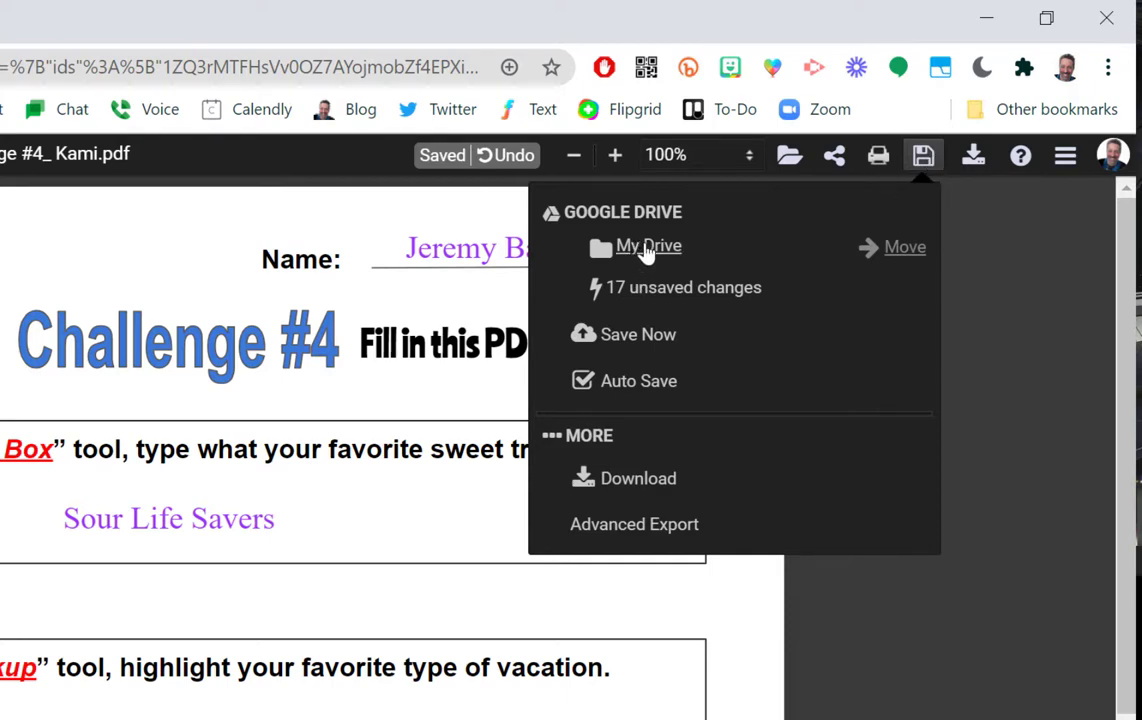
{"action": "left_click", "coordinate": [645, 336]}
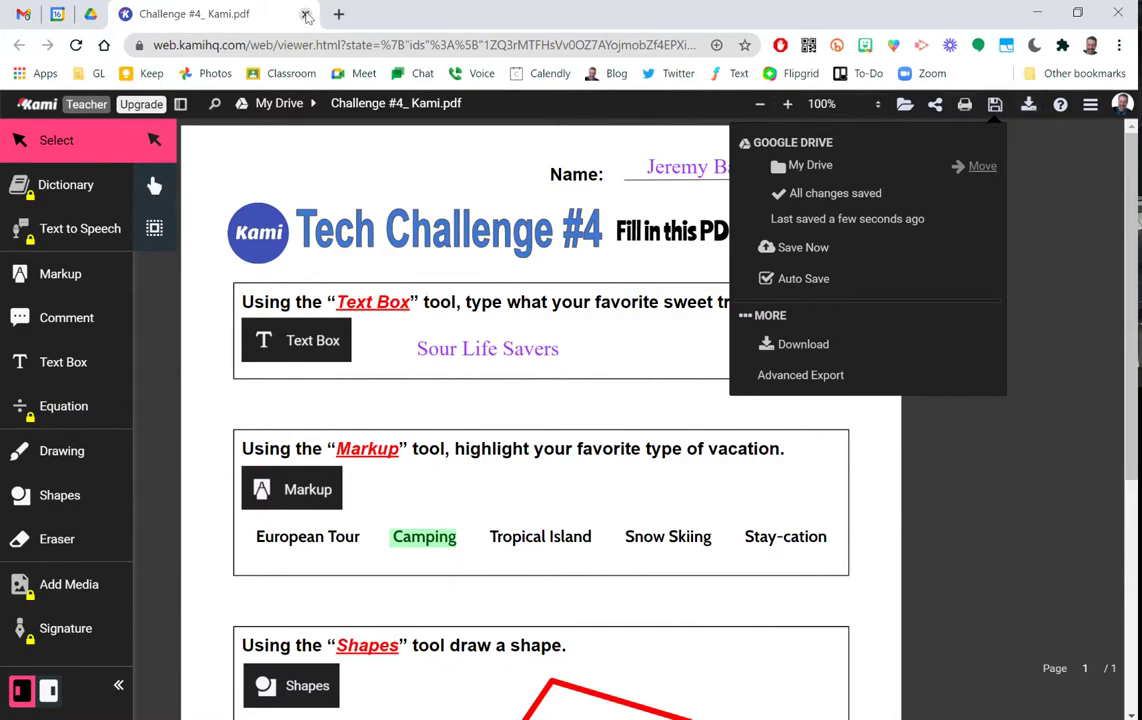
{"action": "left_click", "coordinate": [306, 14]}
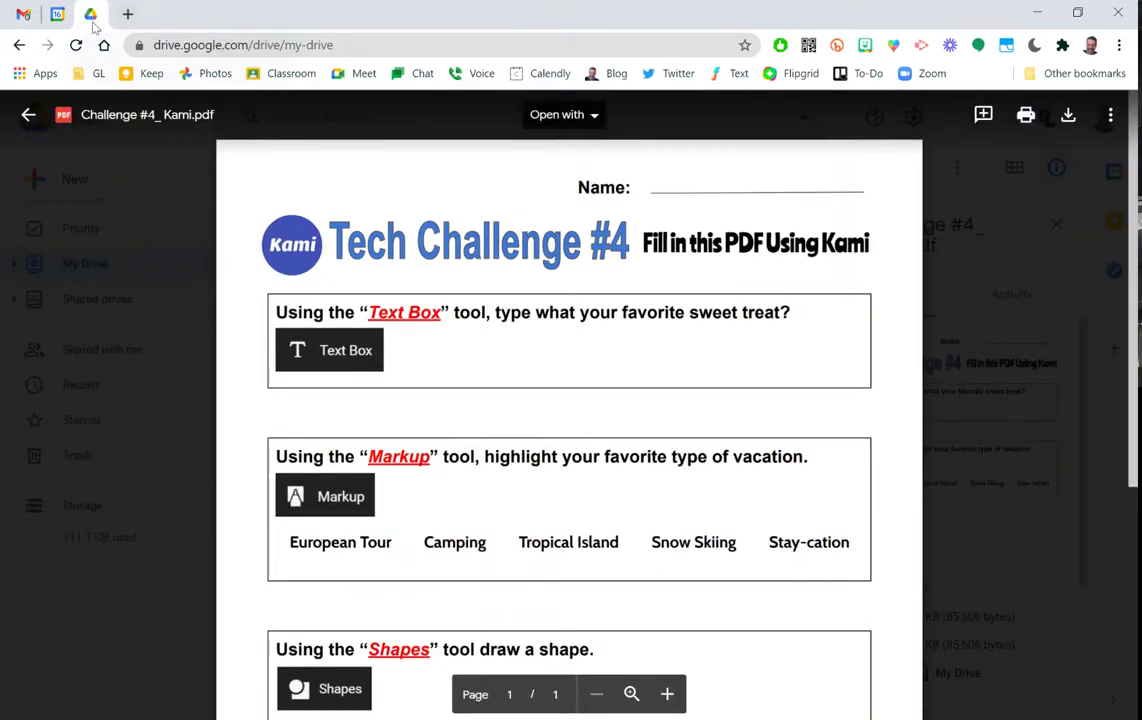
Reopen Challenge #4_ Kami.pdf in the Drive preview and scroll through to verify the annotations.
{"action": "left_click", "coordinate": [30, 118]}
{"action": "left_click", "coordinate": [365, 605]}
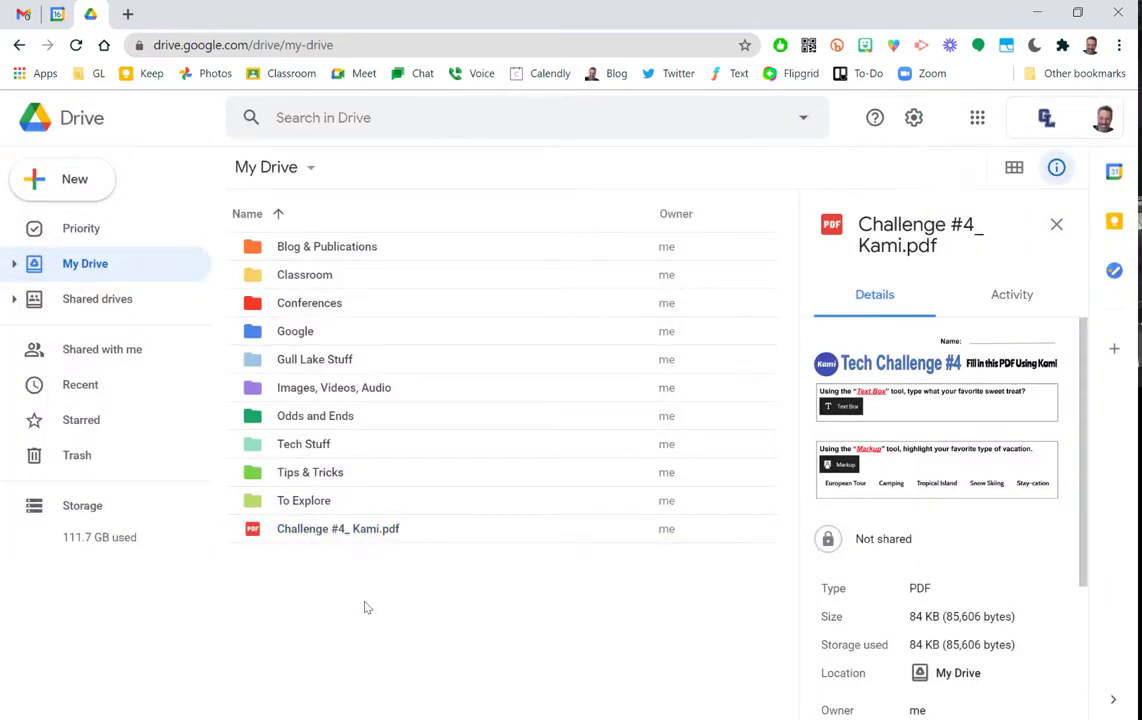
{"action": "double_click", "coordinate": [343, 530]}
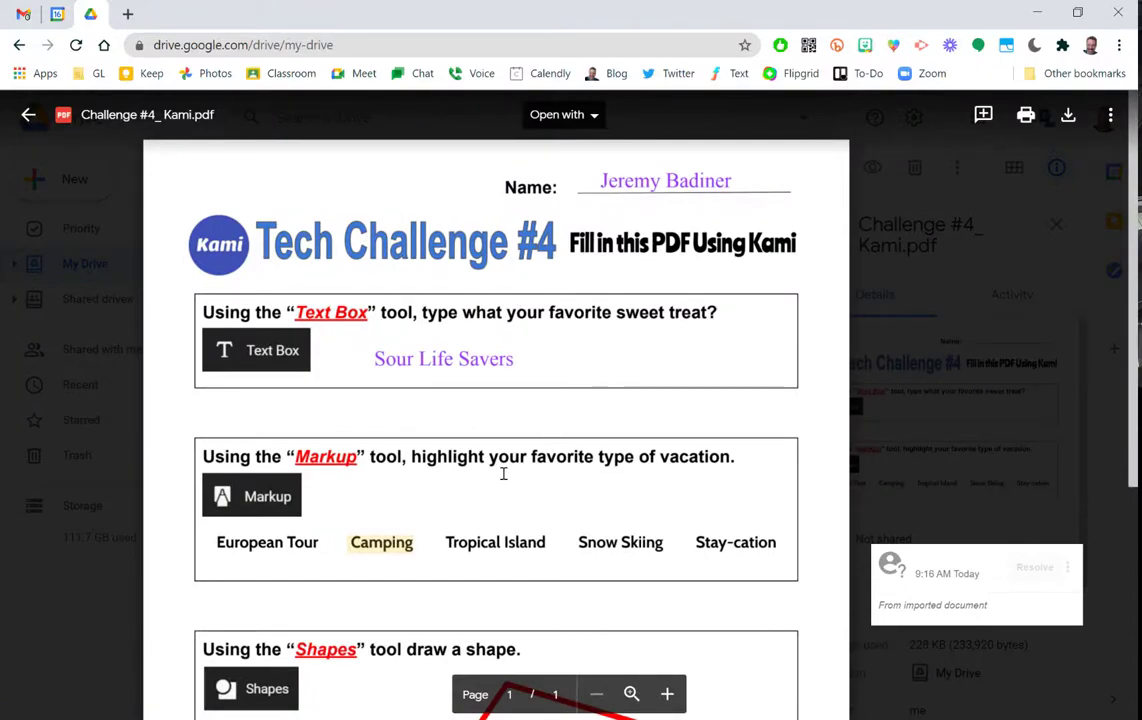
{"action": "scroll", "coordinate": [502, 472], "scroll_direction": "down", "scroll_amount": 1}
{"action": "scroll", "coordinate": [502, 472], "scroll_direction": "down", "scroll_amount": 4}
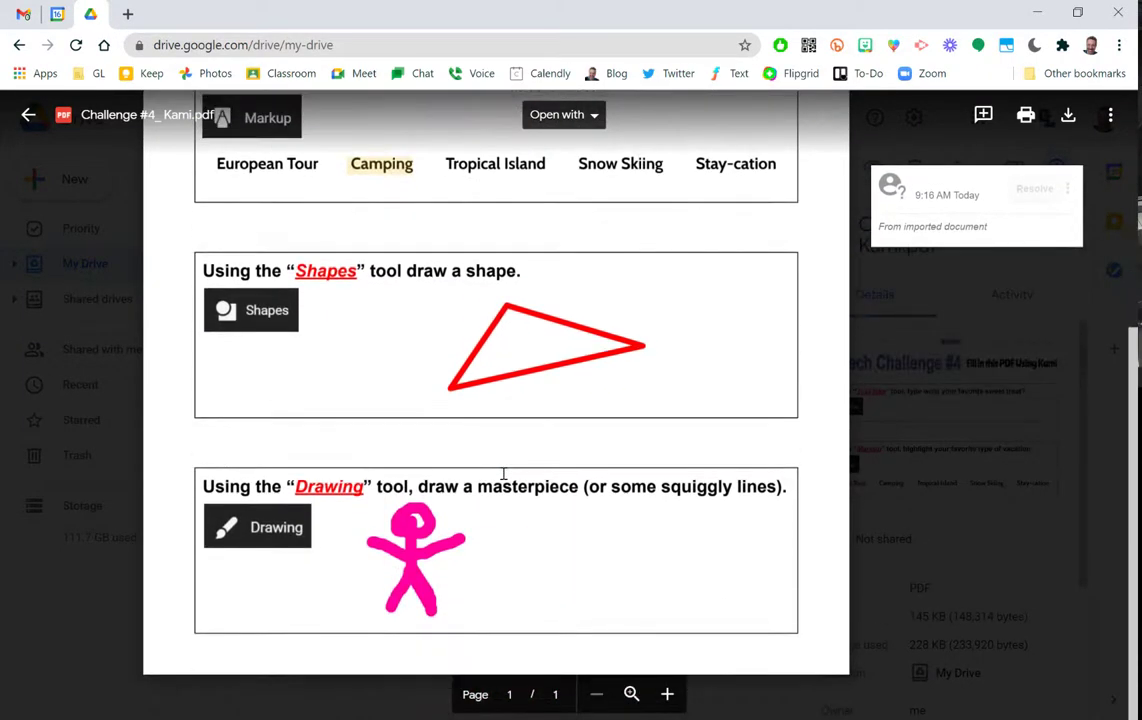
{"action": "scroll", "coordinate": [503, 473], "scroll_direction": "up", "scroll_amount": 5}
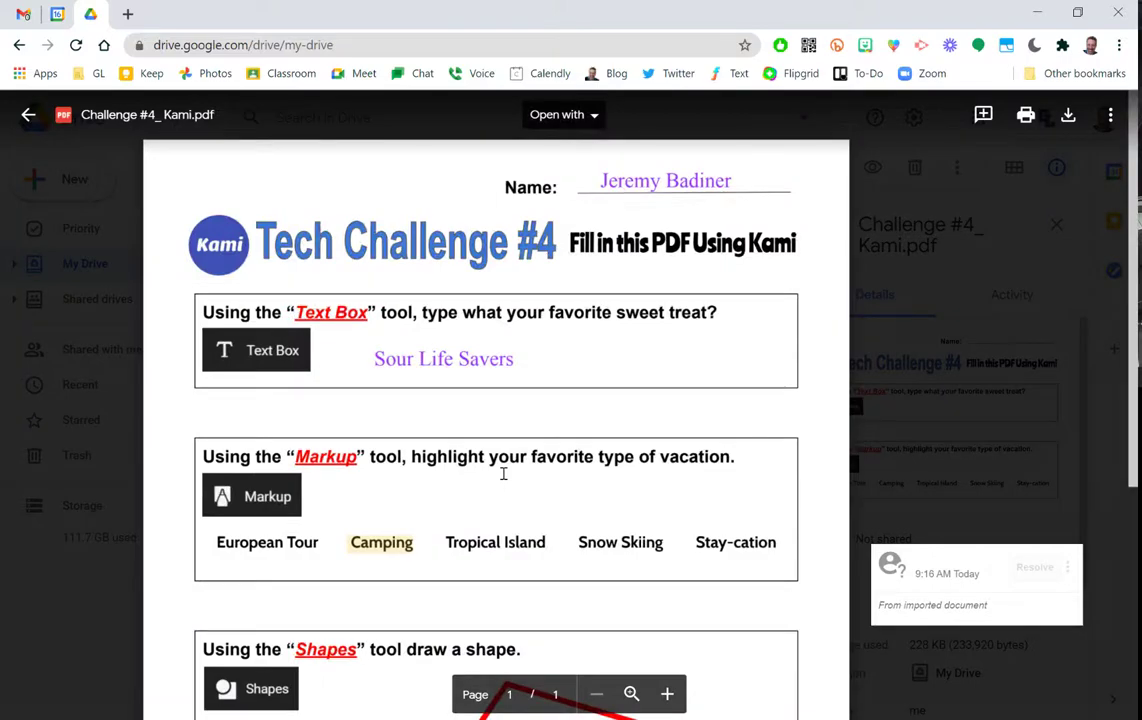
{"action": "left_click", "coordinate": [580, 116]}
{"action": "left_click", "coordinate": [581, 118]}
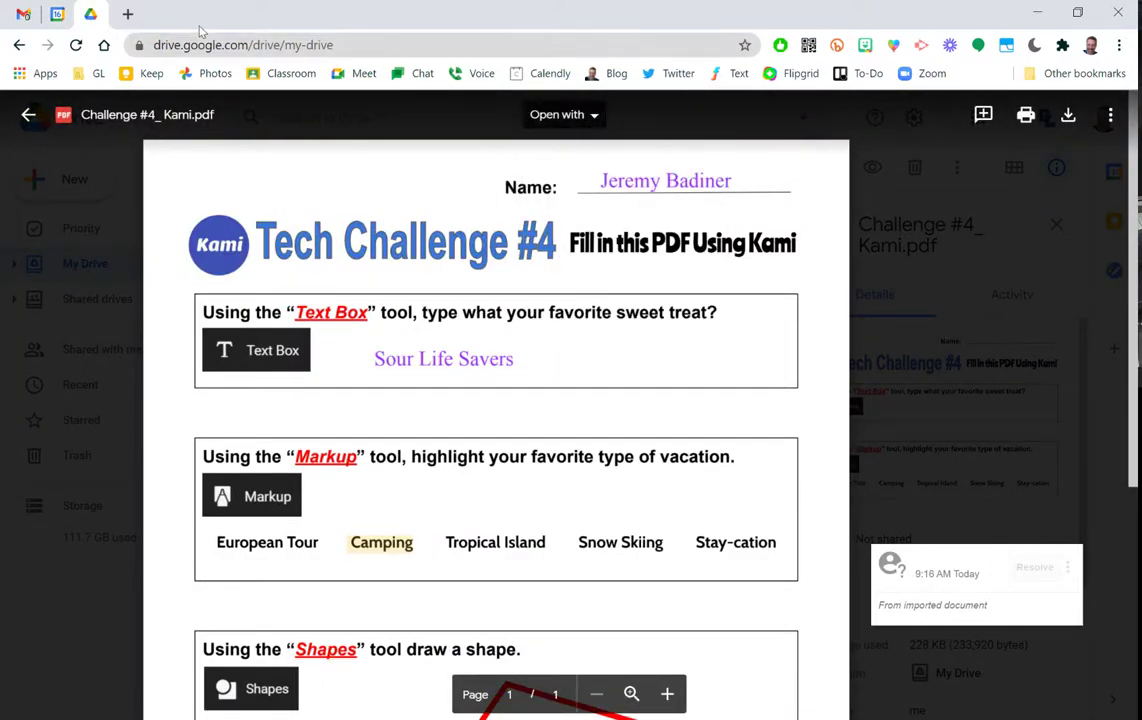